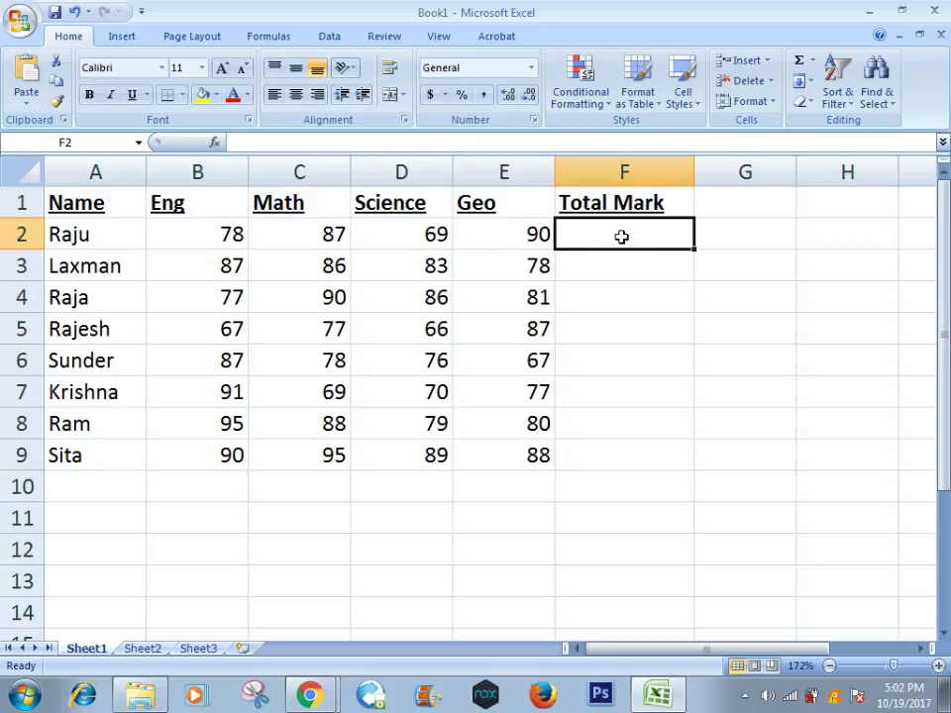
- Select cell F2 to begin the first student's Total Mark formula
left_click(324, 141)
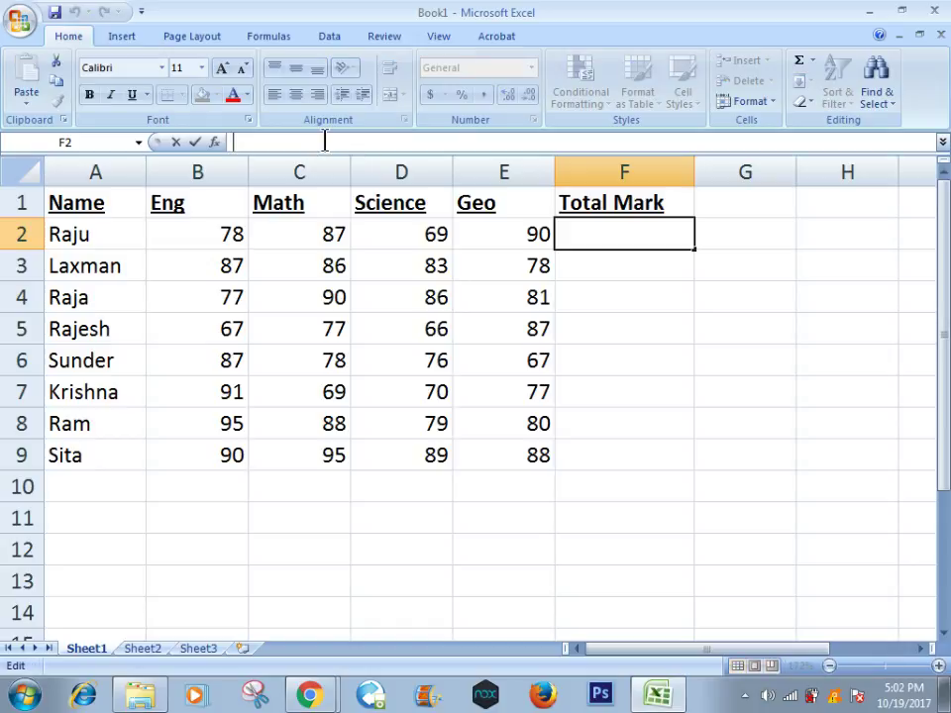
- Enter =B2+C2+D2+E2 in F2 so Raju's total reads 324
left_click(635, 294)
double_click(613, 233)
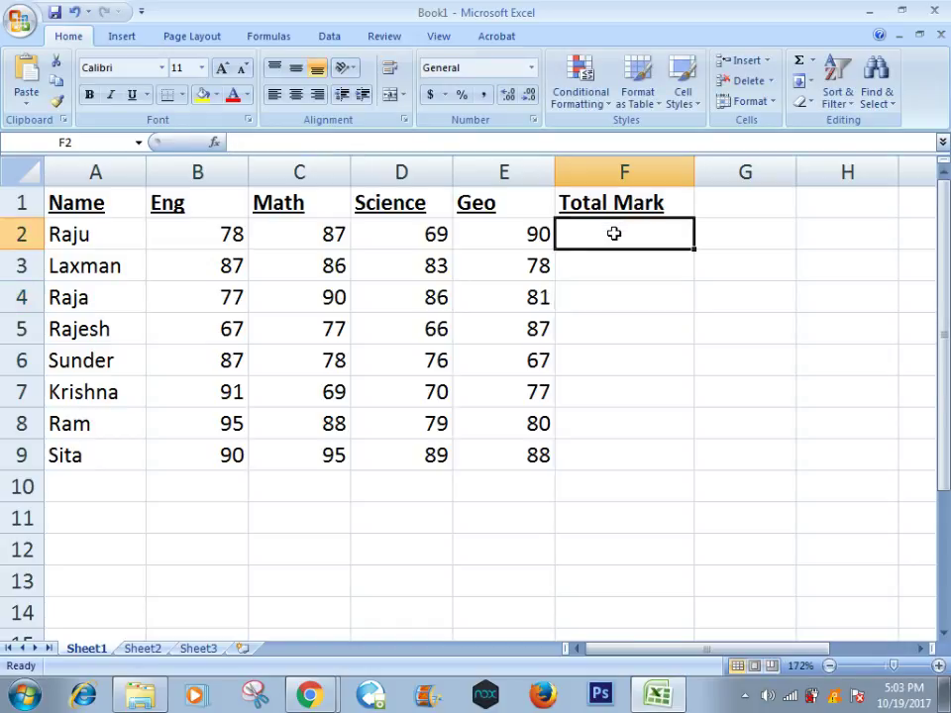
type("=")
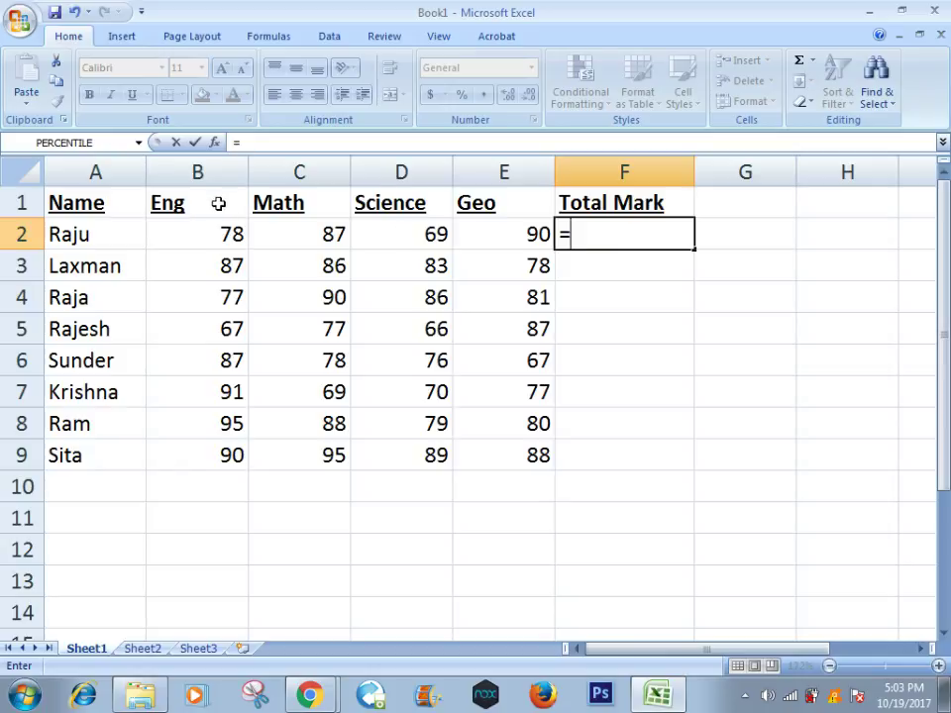
left_click(226, 233)
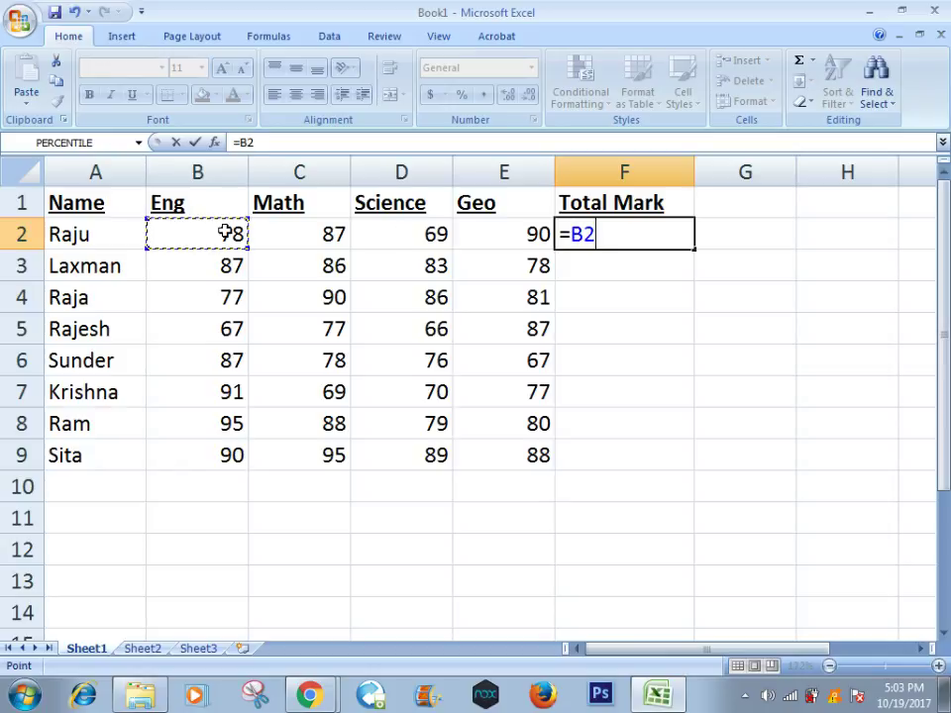
type("+")
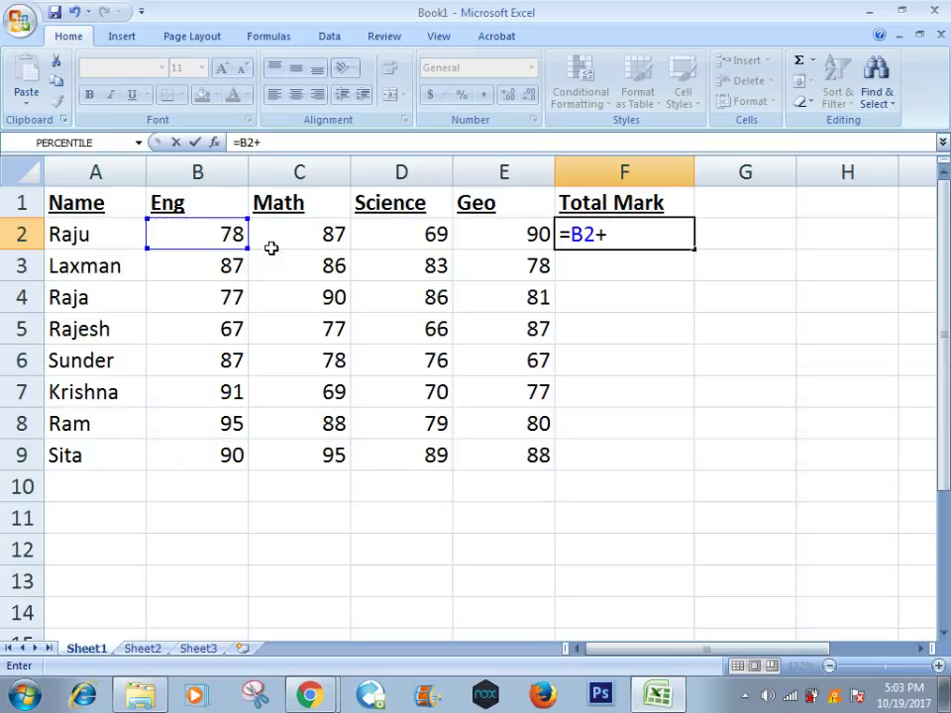
left_click(286, 249)
type("+")
left_click(390, 242)
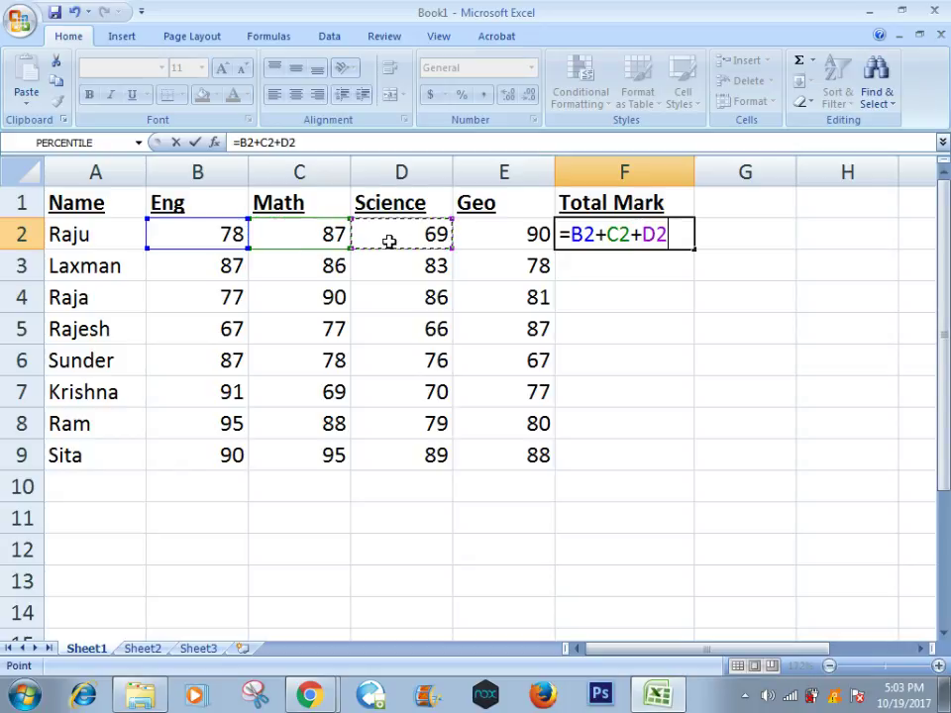
type("+")
left_click(492, 231)
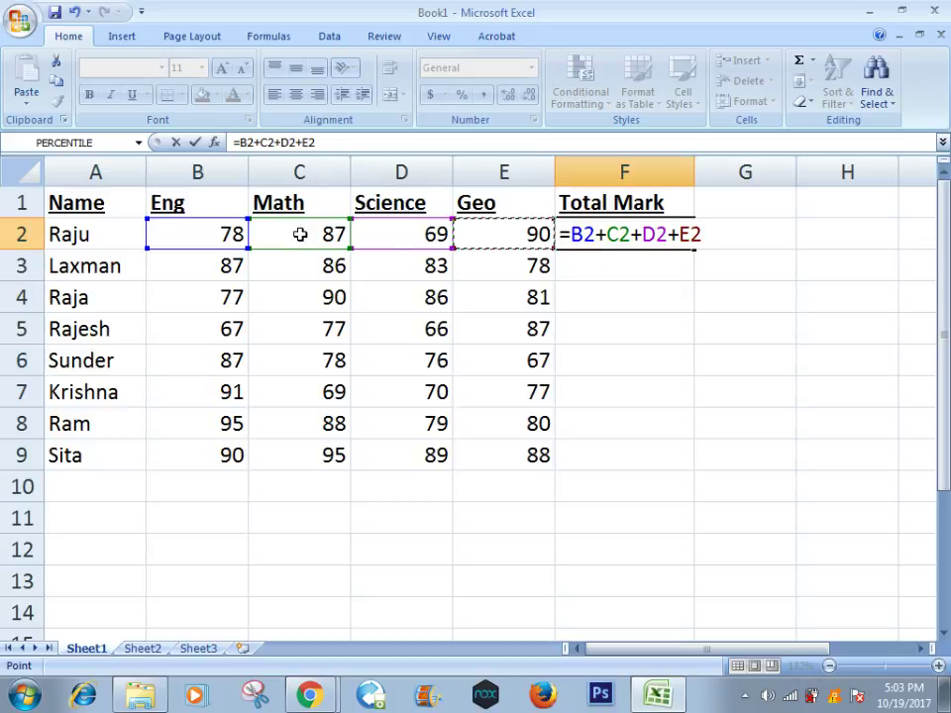
key("Return")
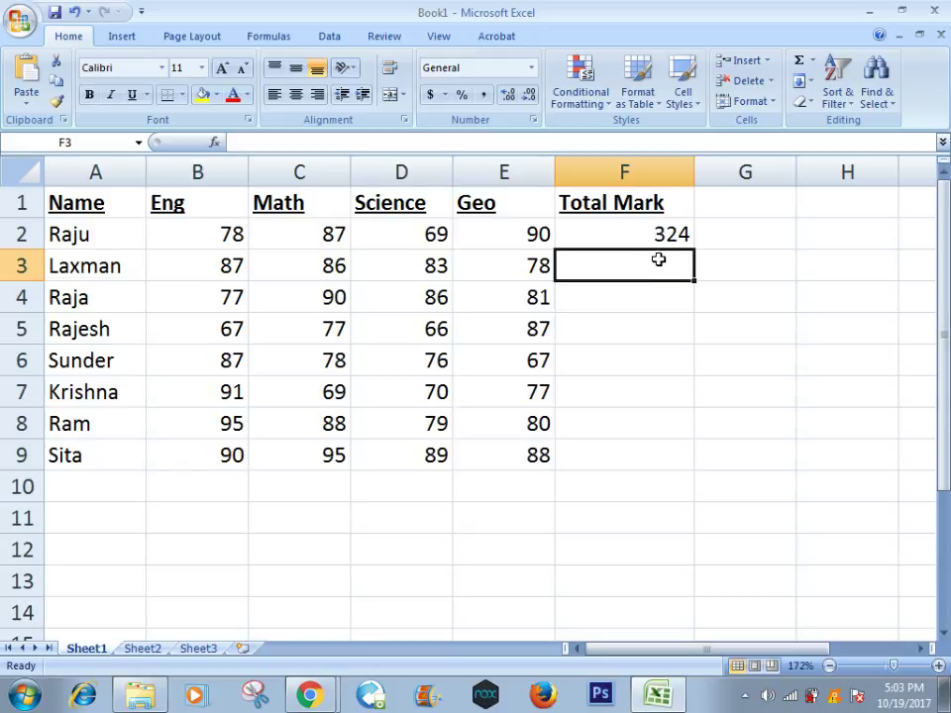
- Fill F2's addition formula down to F9, then undo the fill and clear F2
left_click(664, 237)
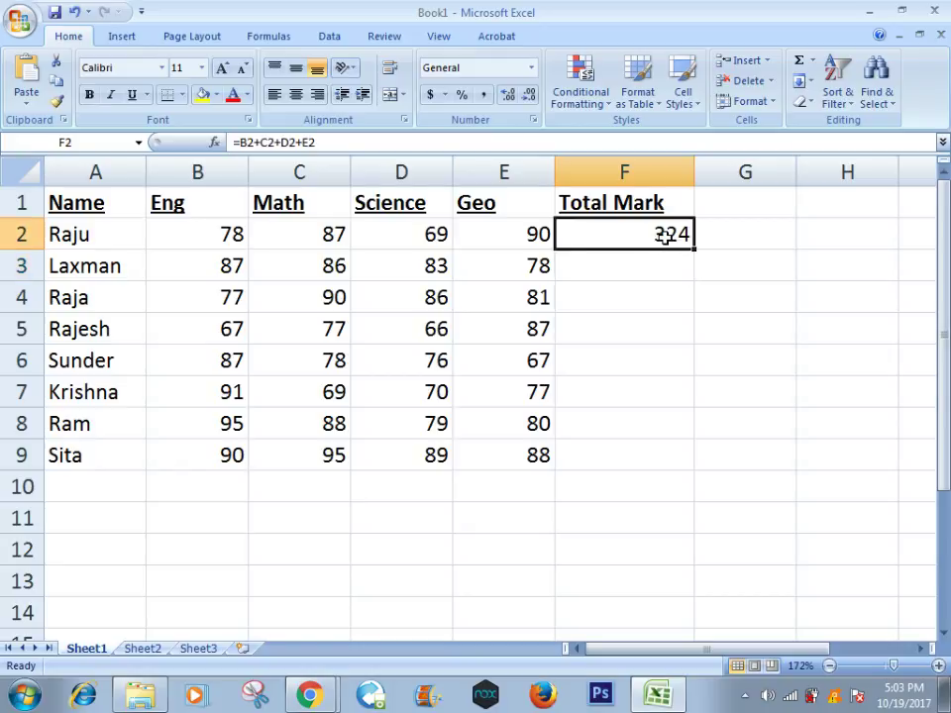
left_click_drag(695, 253, 692, 463)
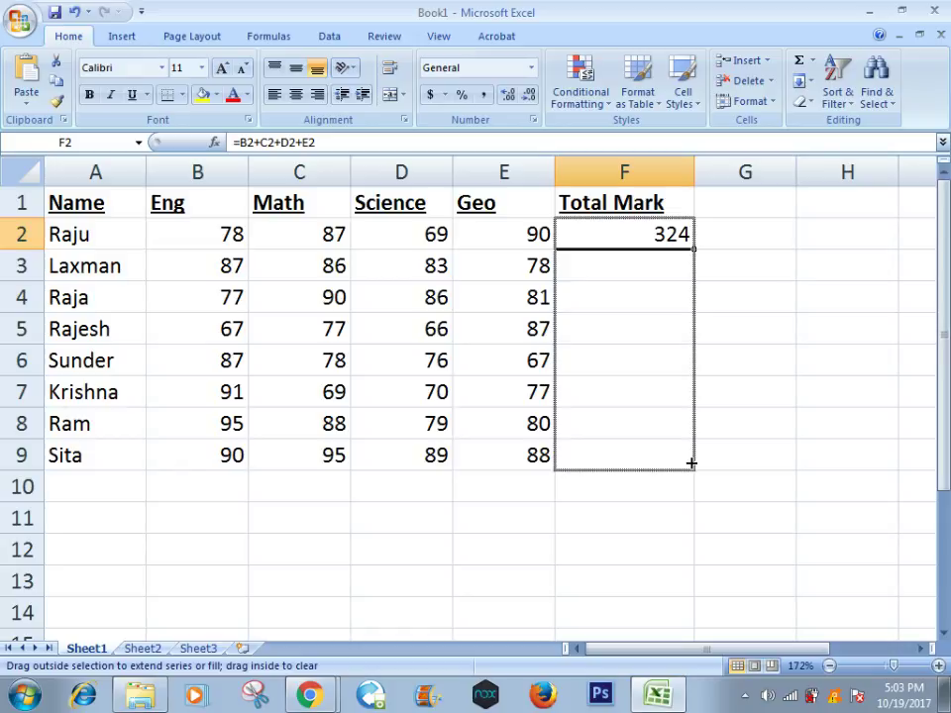
left_click_drag(692, 463, 689, 462)
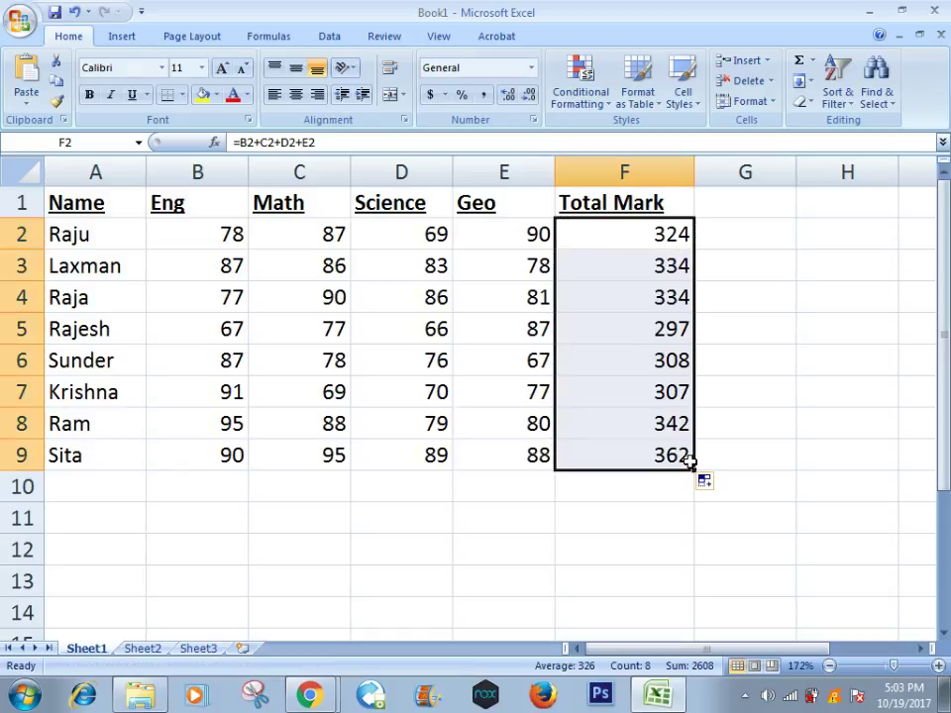
left_click(746, 404)
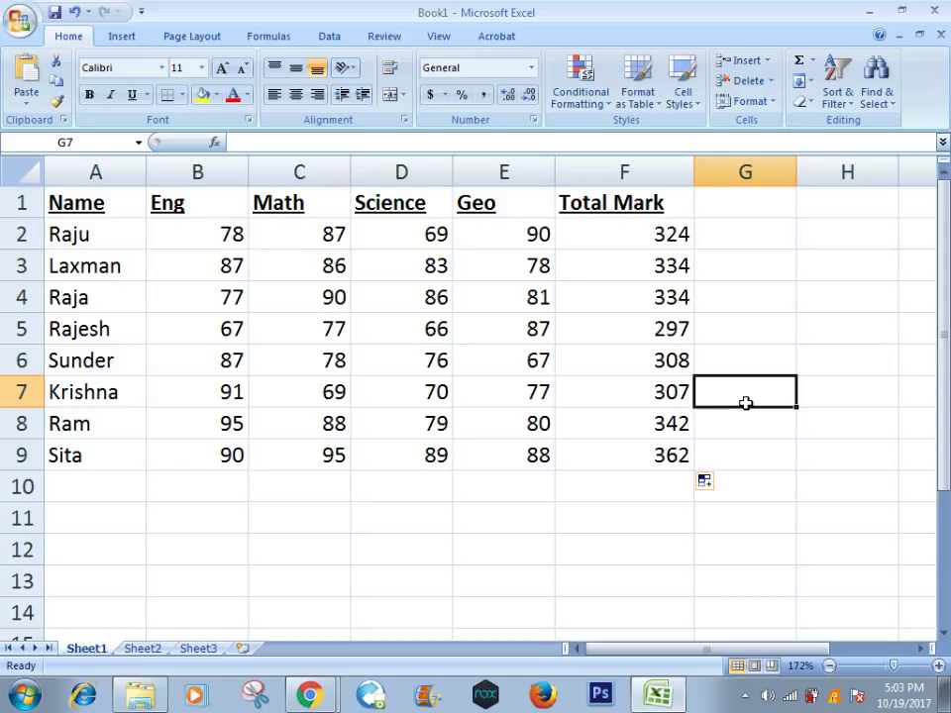
key("ctrl+z")
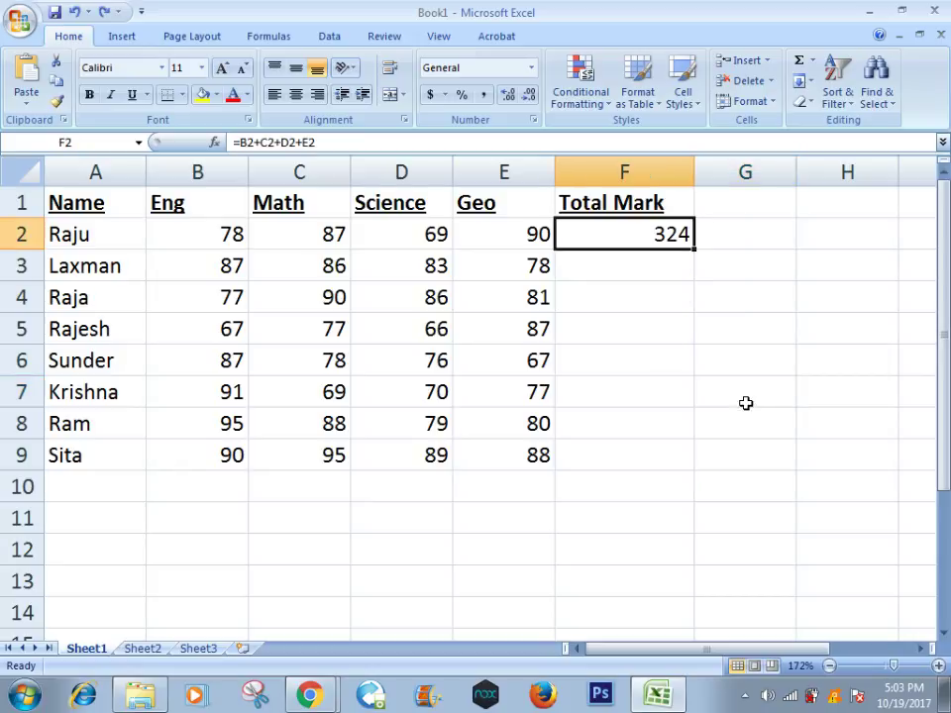
key("ctrl+z")
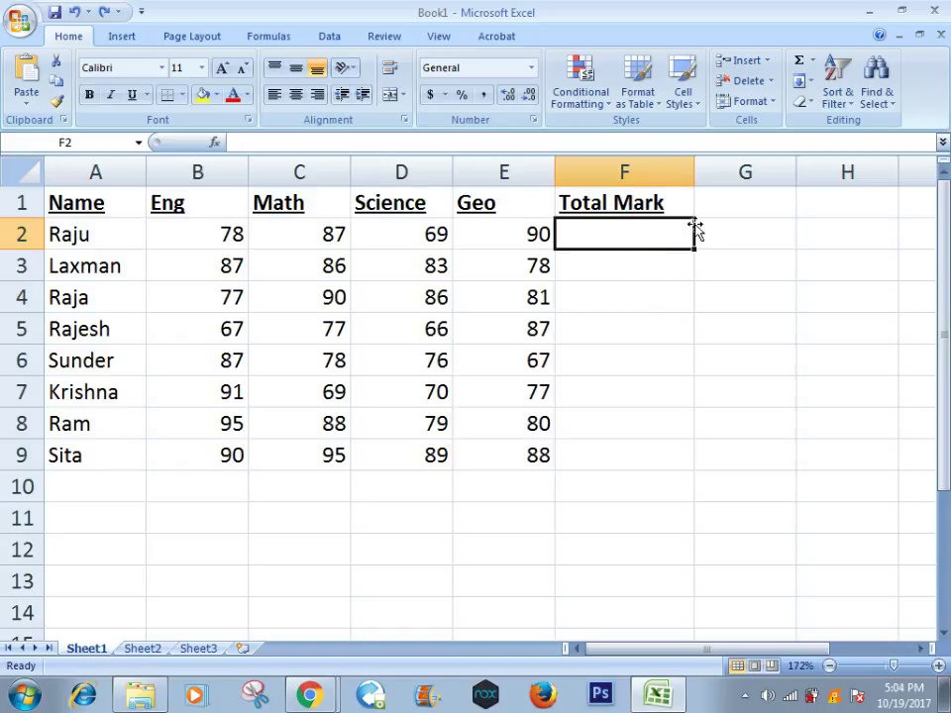
- Put =SUM(B2:E2) into F2 with AutoSum, giving 324
left_click(615, 333)
left_click(607, 220)
left_click(799, 63)
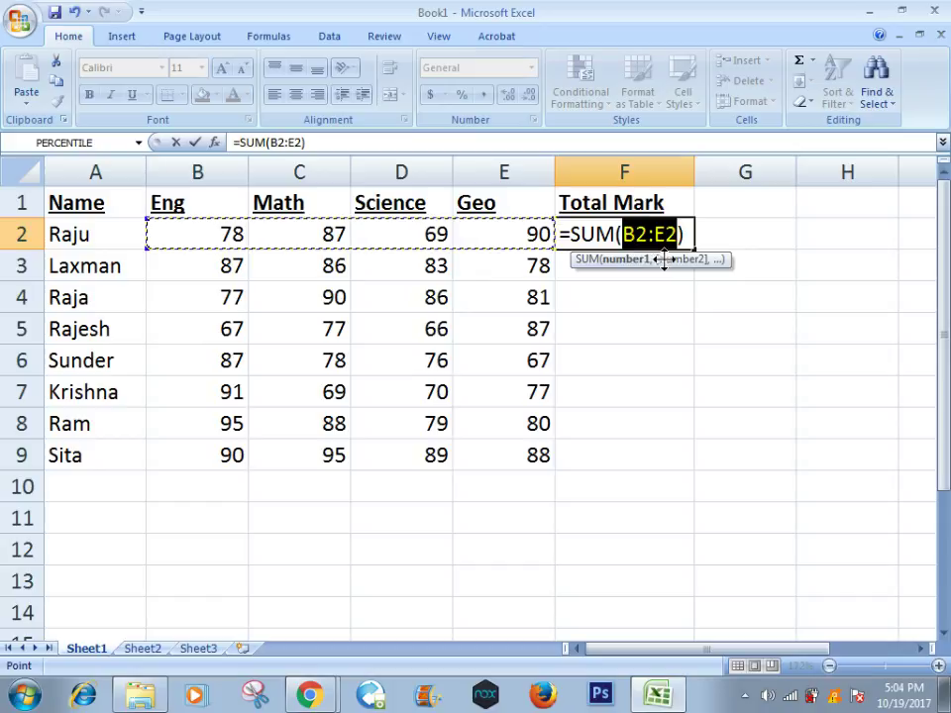
key("Return")
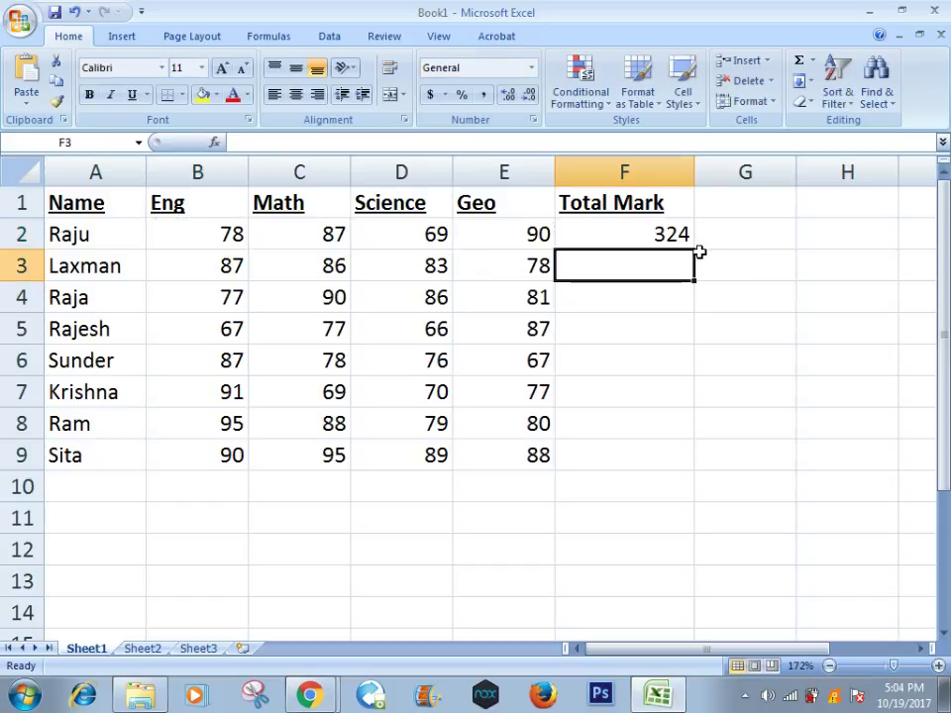
- Fill the SUM formula down column F to F9, then undo the fill
left_click(672, 238)
left_click_drag(694, 248, 686, 462)
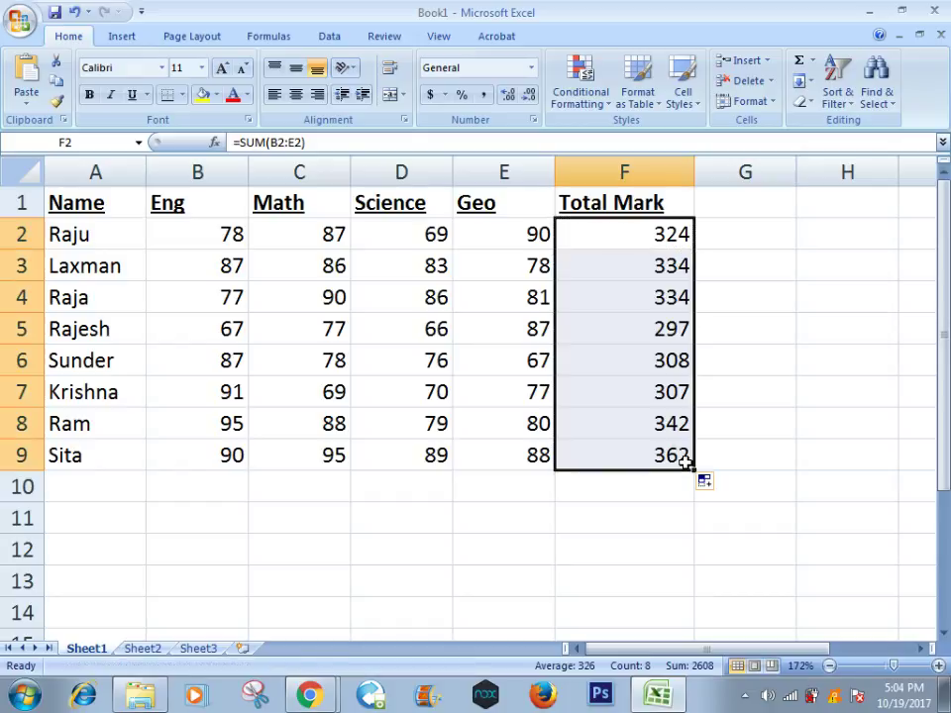
key("ctrl+z")
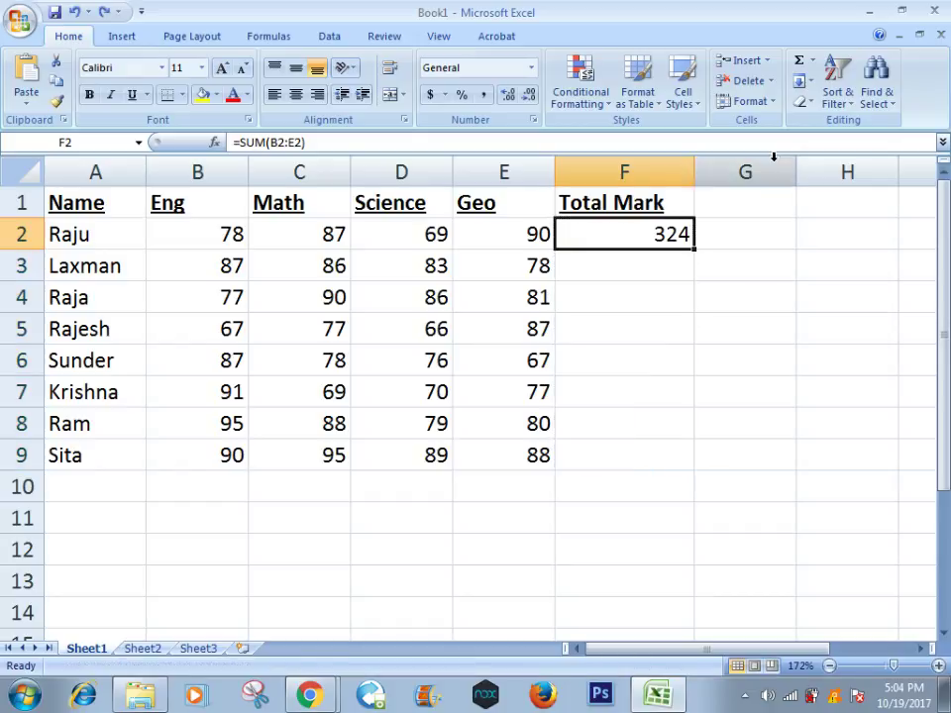
left_click(497, 487)
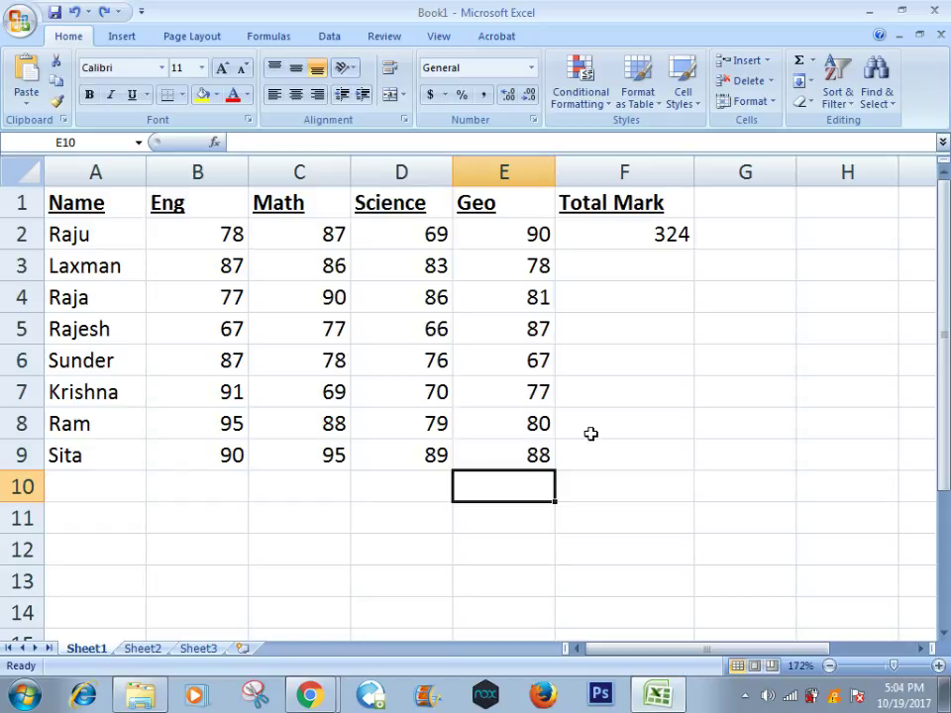
left_click(646, 234)
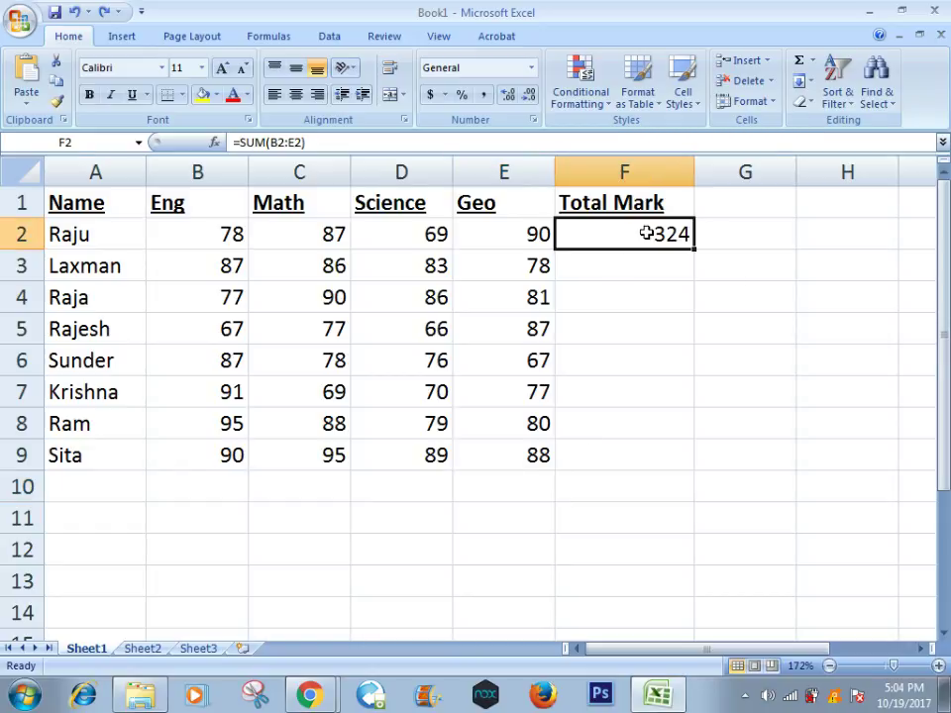
left_click(490, 481)
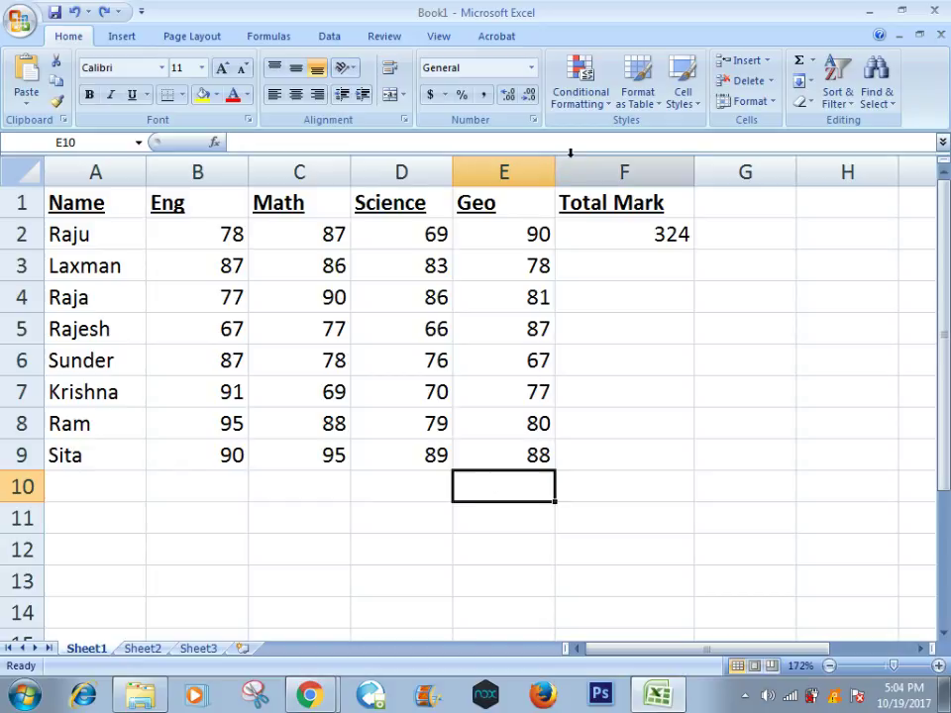
left_click(798, 63)
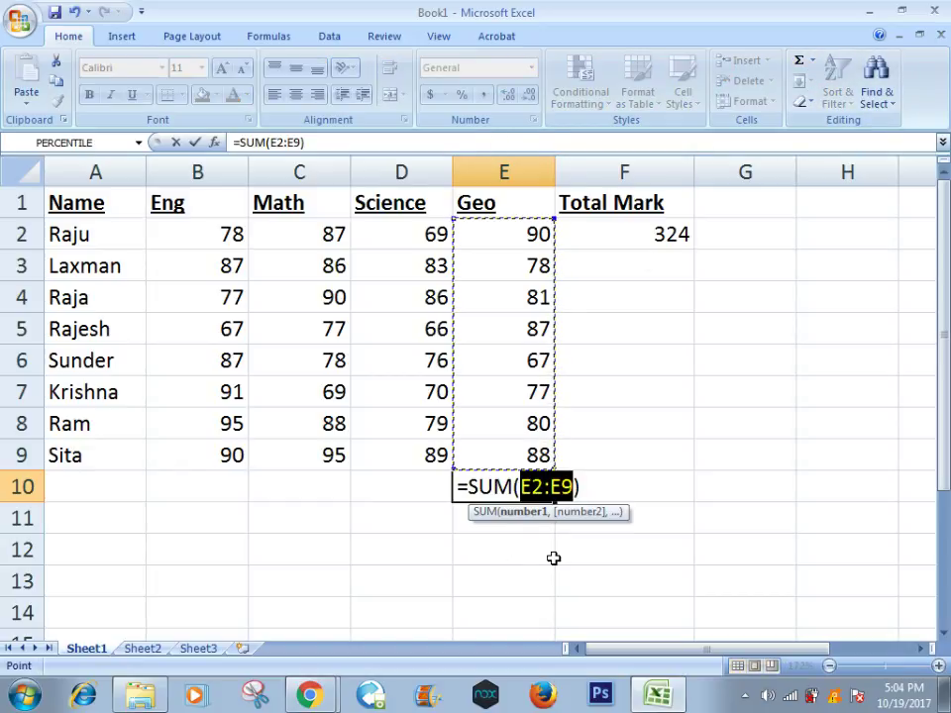
key("Return")
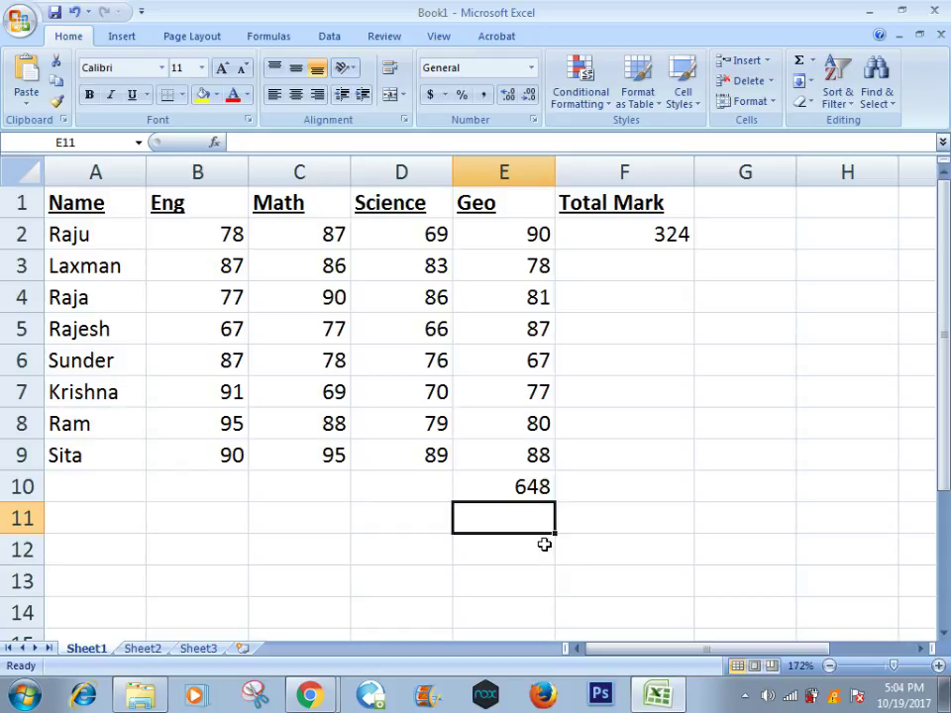
key("ctrl+z")
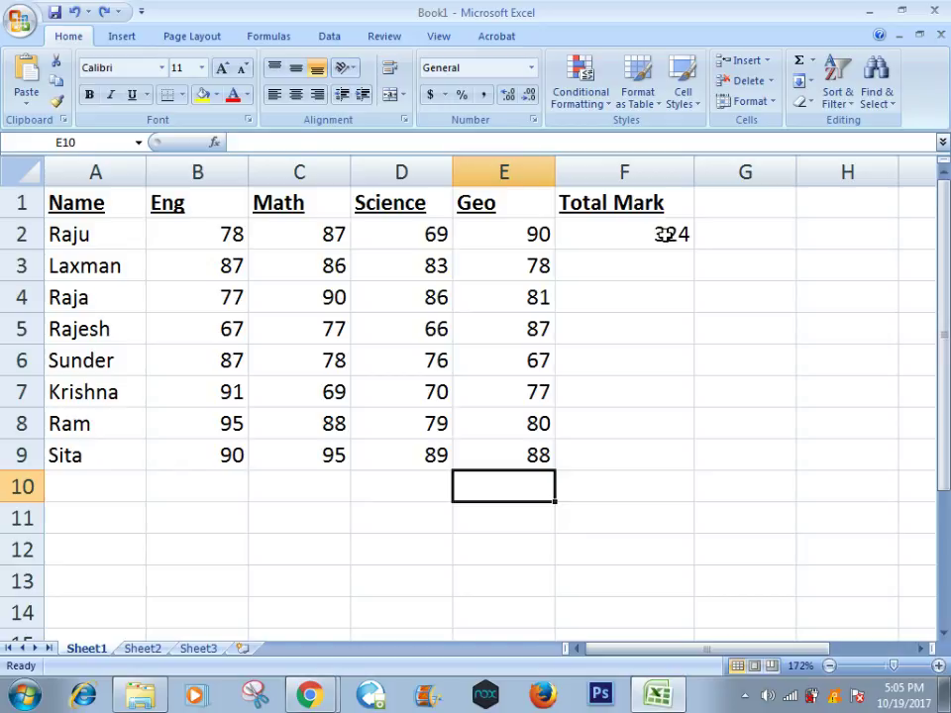
left_click(664, 234)
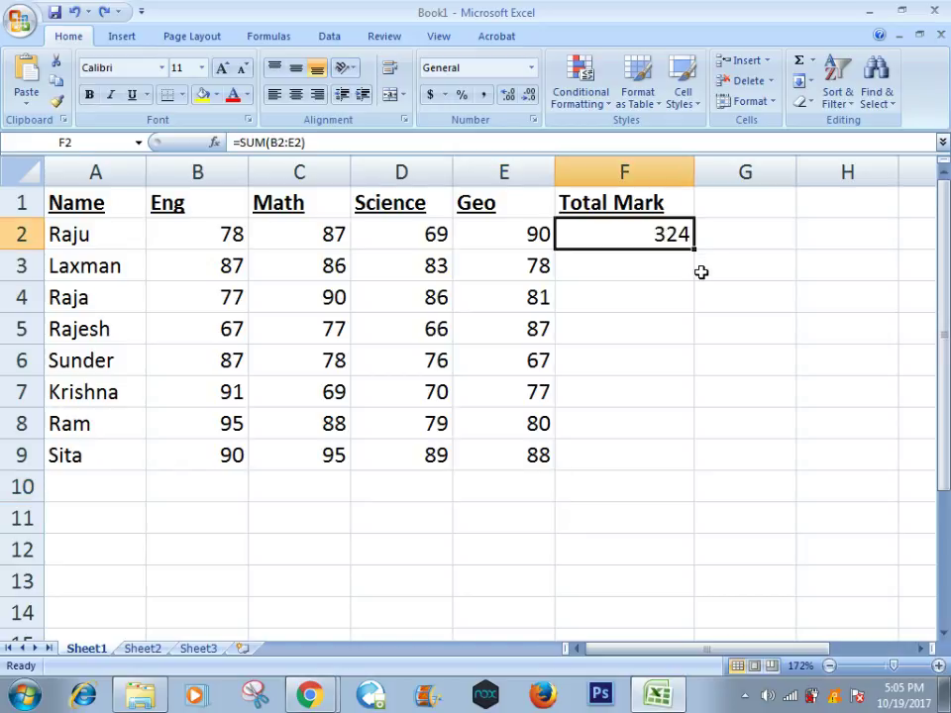
- Replace F2's total with an AutoSum =SUM(B2:E2) formula
key("Delete")
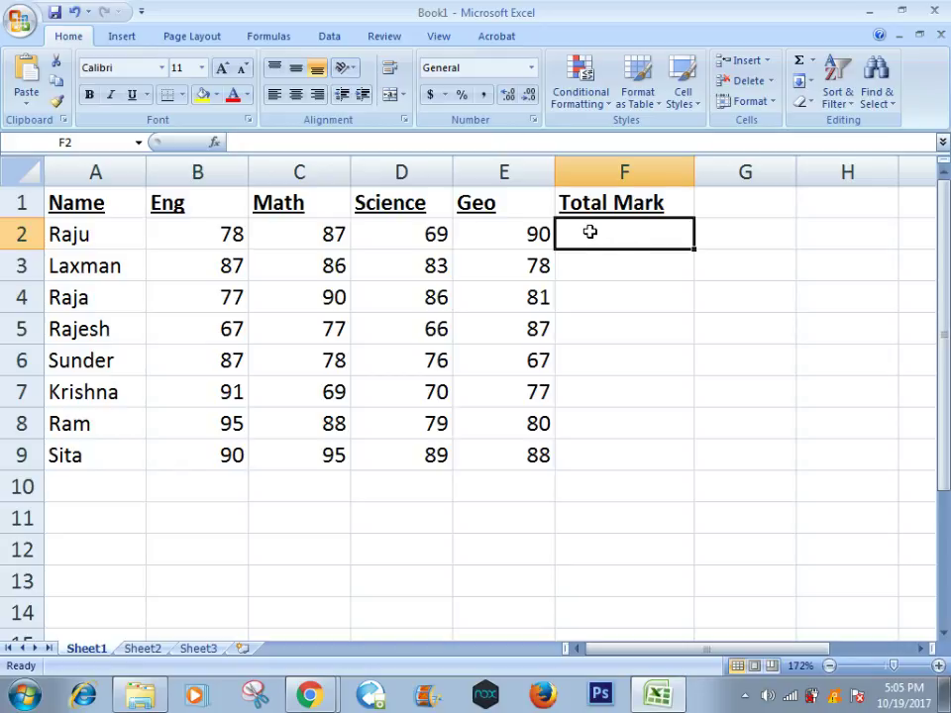
left_click(801, 61)
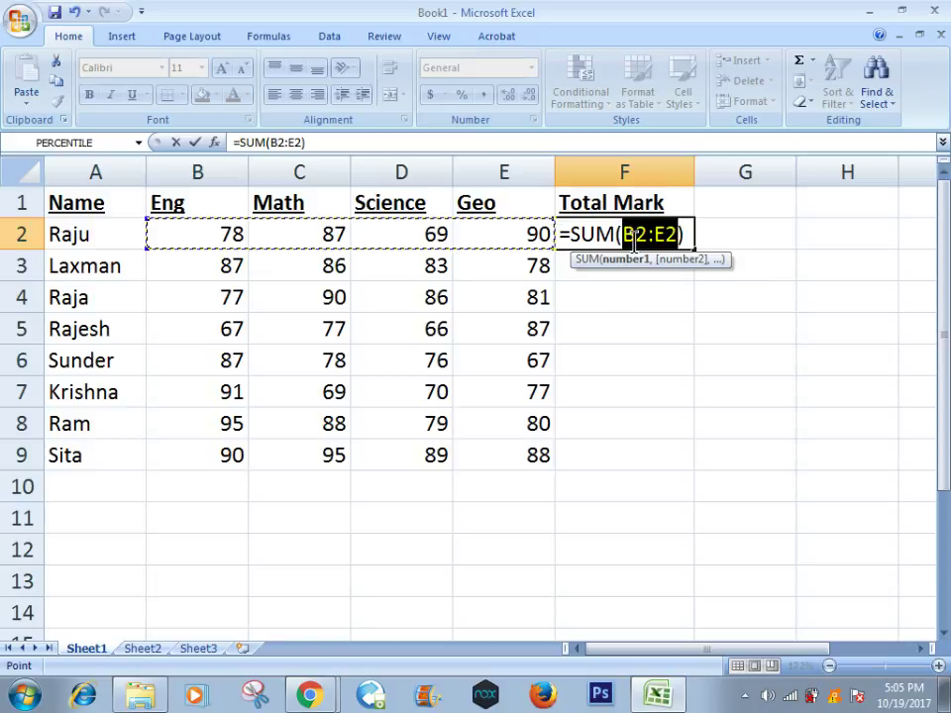
key("BackSpace")
key("ctrl+z")
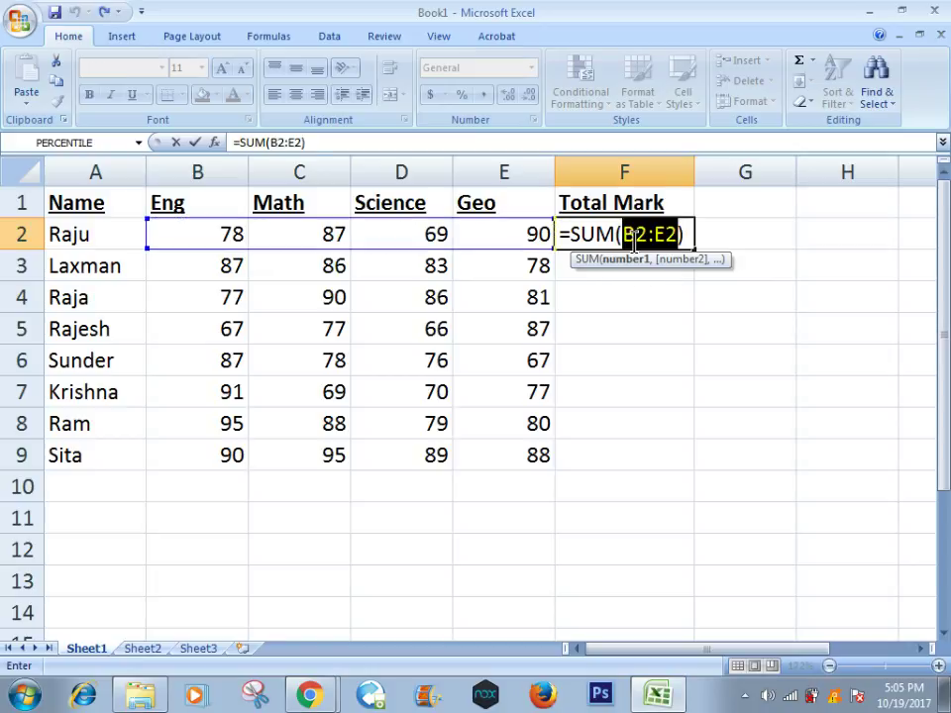
key("Return")
- Copy F2's SUM formula down to F9 for all eight students
left_click(635, 241)
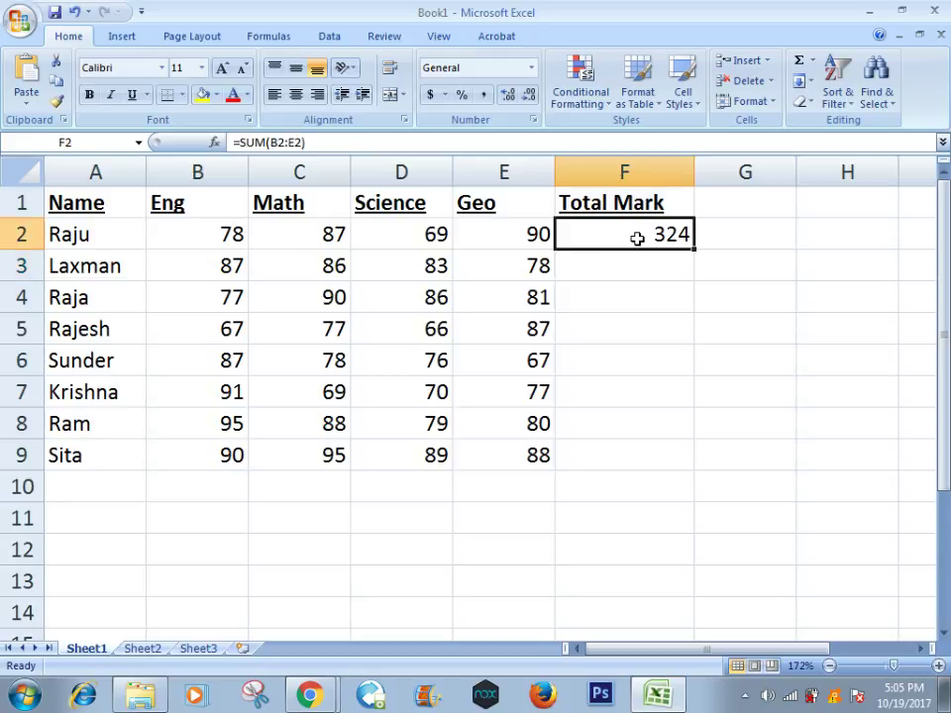
left_click_drag(695, 252, 634, 480)
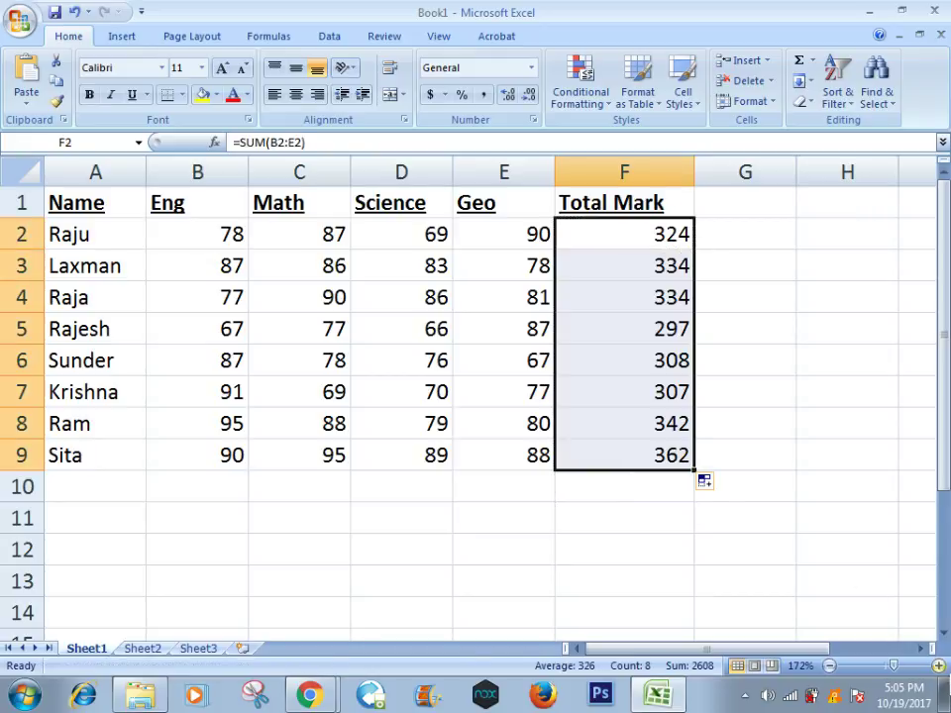
left_click(945, 634)
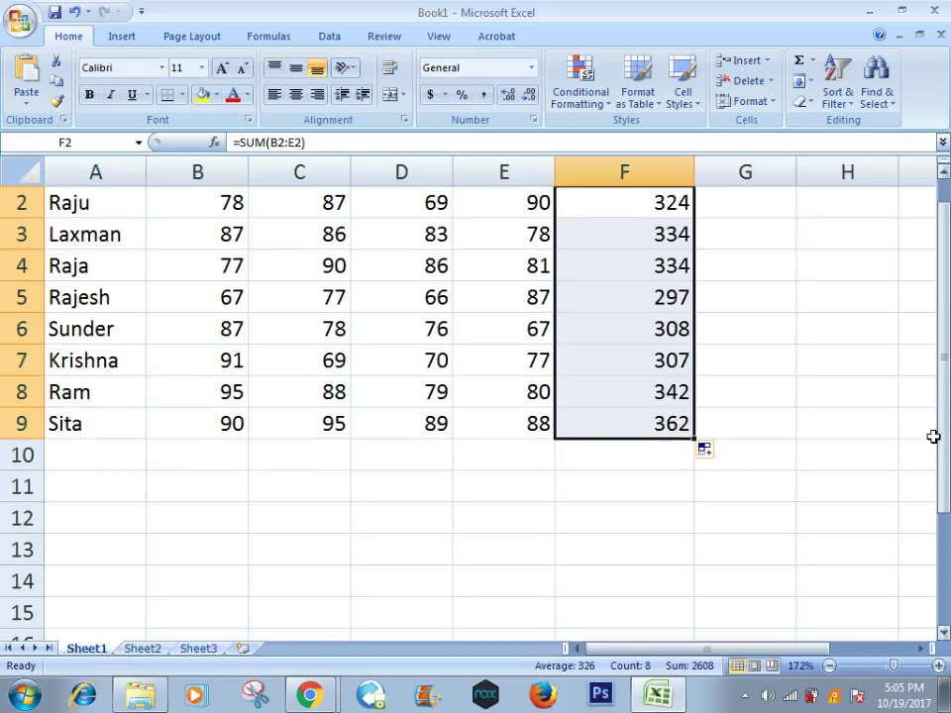
- Type the labels Min in D12 and Max in D13
left_click(398, 517)
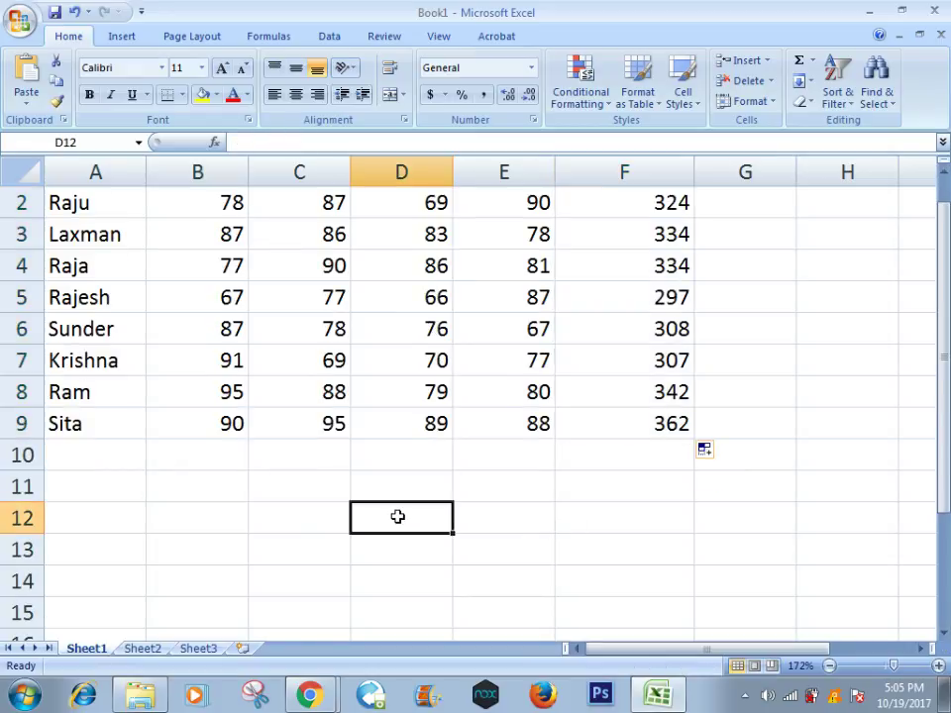
type("Min")
key("Return")
type("M")
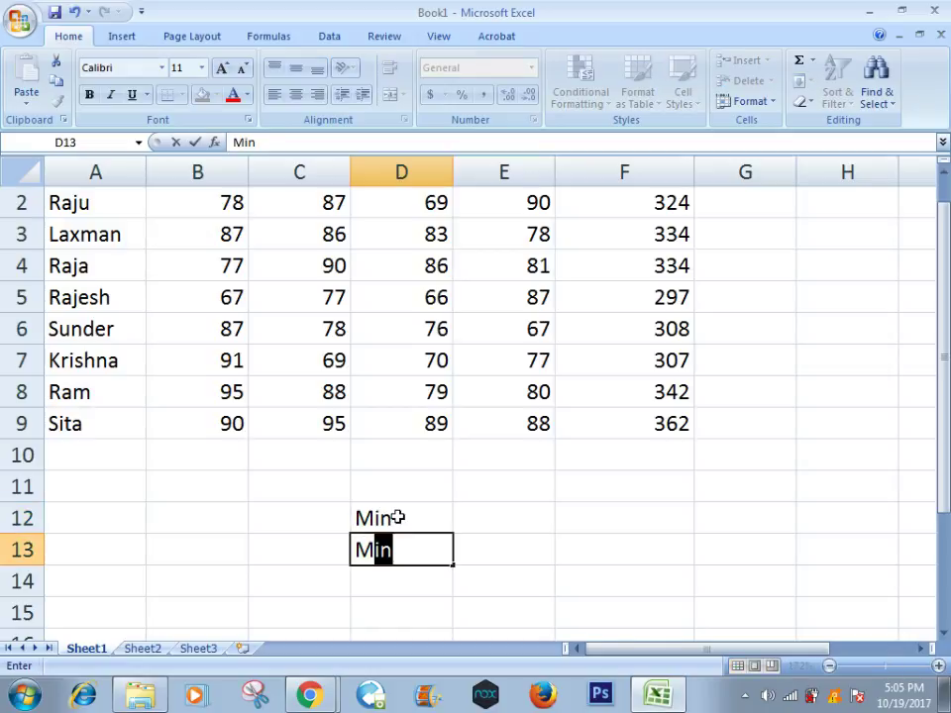
type("ax")
key("Return")
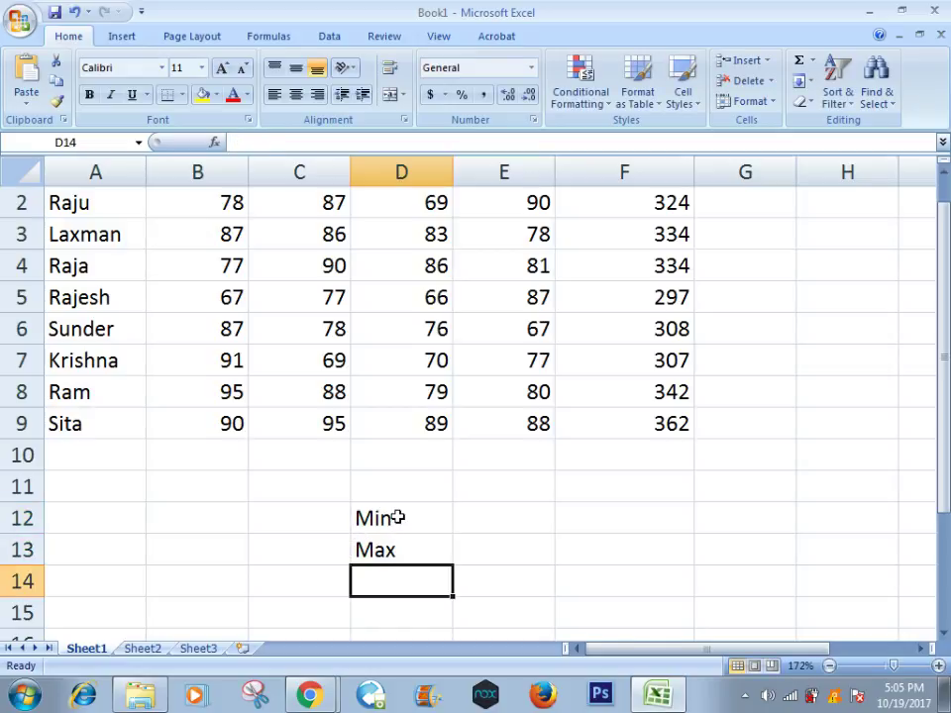
- Enter =MIN(F2:F9) in E12 to show the lowest total, 297
left_click(492, 520)
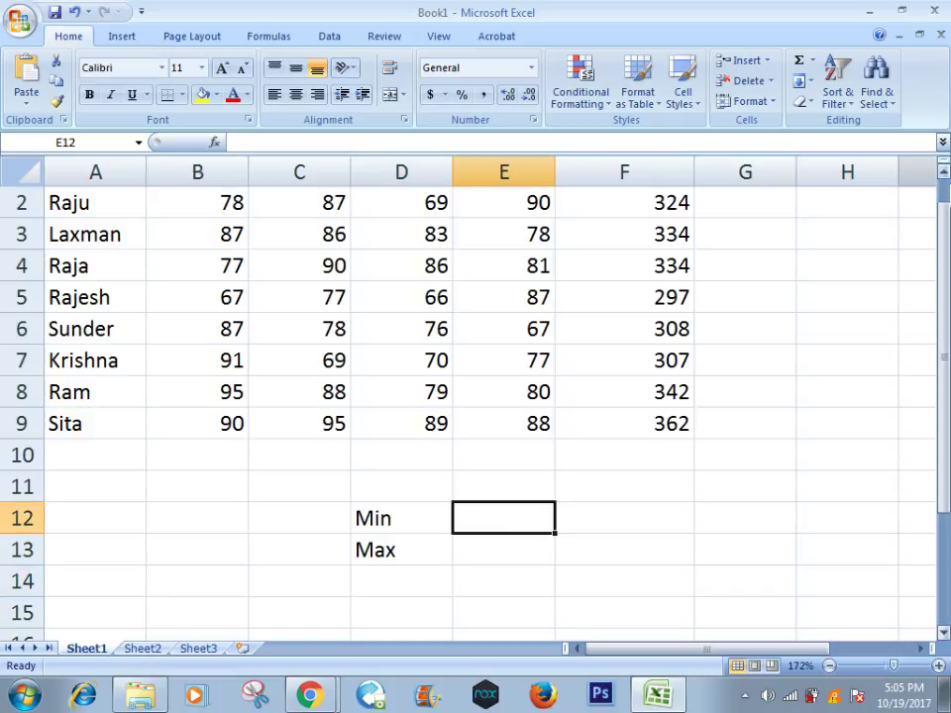
type("=mi")
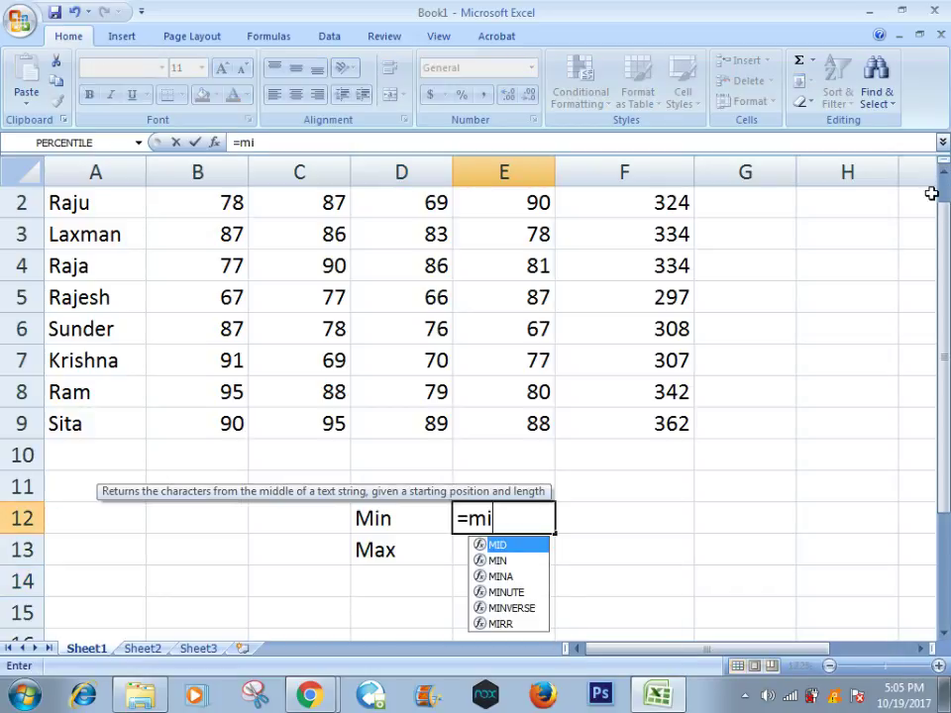
type("n(")
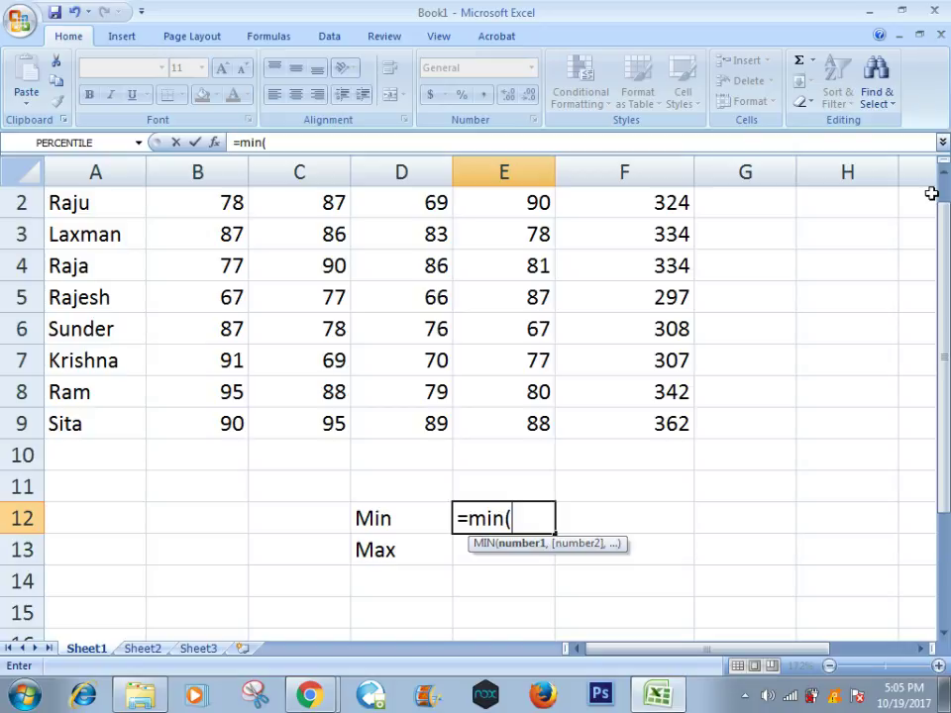
scroll(941, 188, "up", 1)
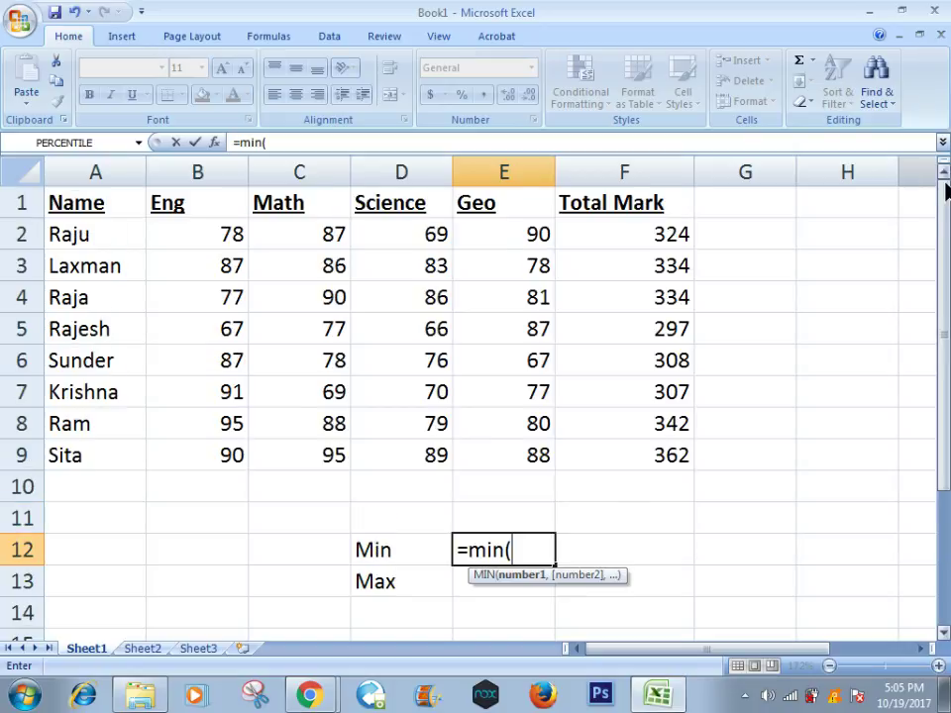
left_click_drag(666, 230, 655, 445)
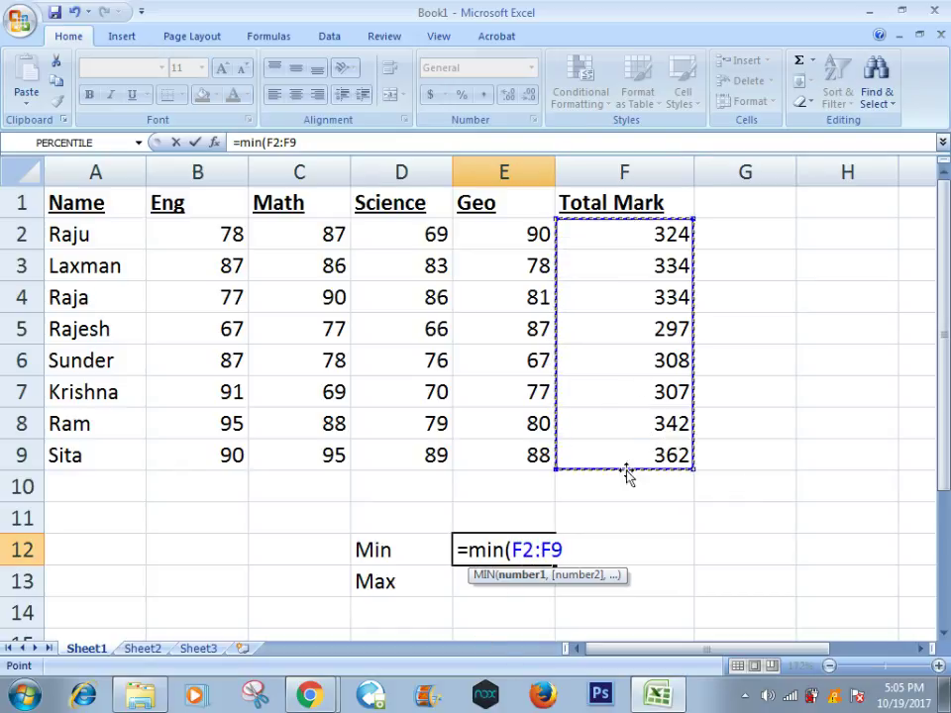
type(")")
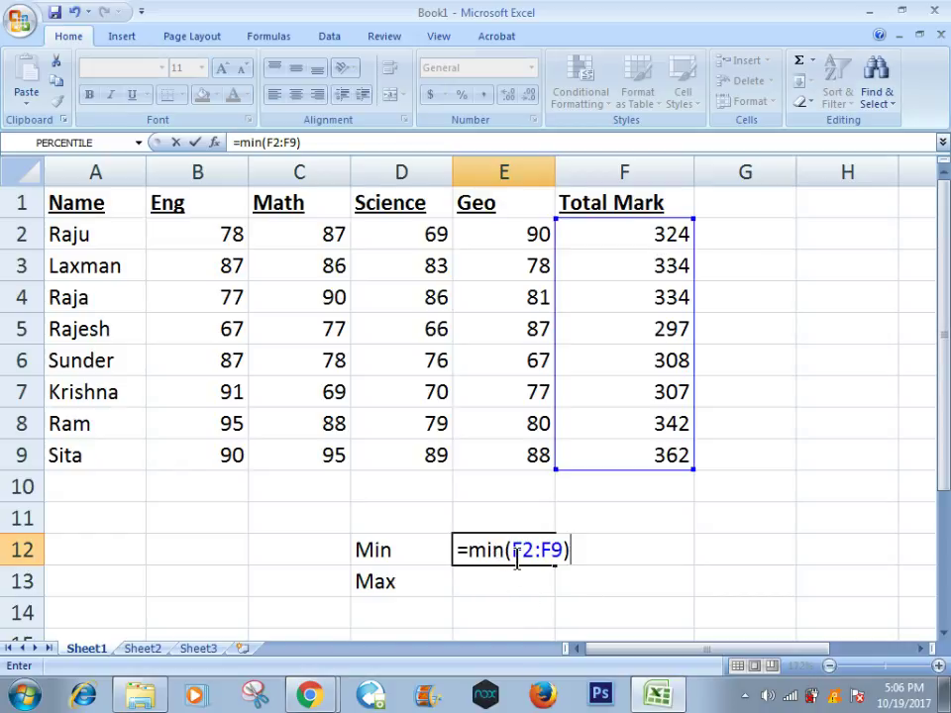
key("Return")
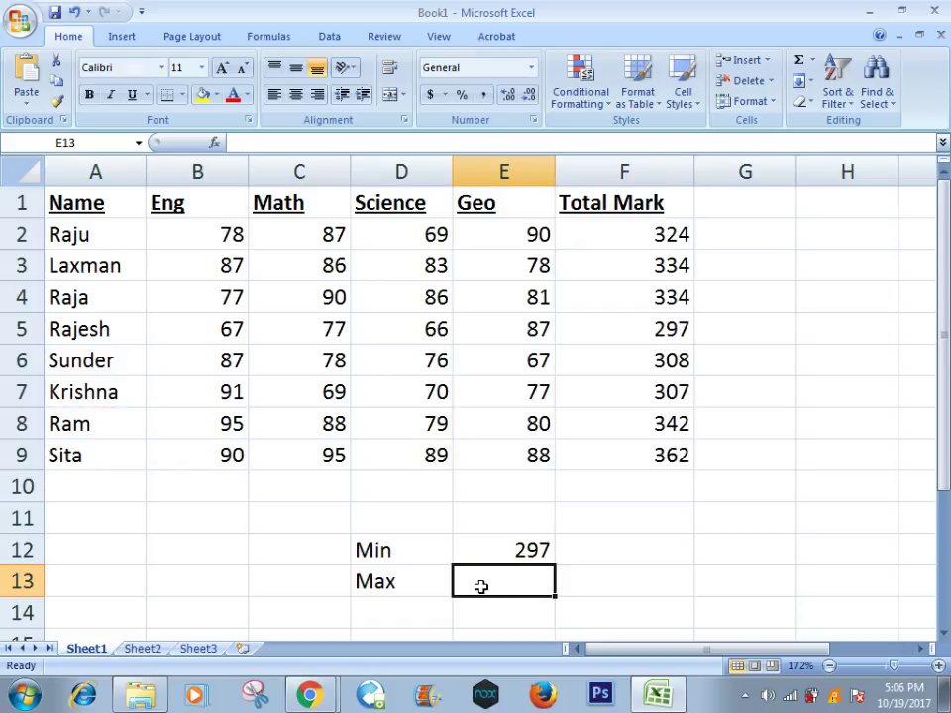
- Enter =MAX(F2:F9) in E13 to show the highest total, 362
type("m")
key("BackSpace")
type("=")
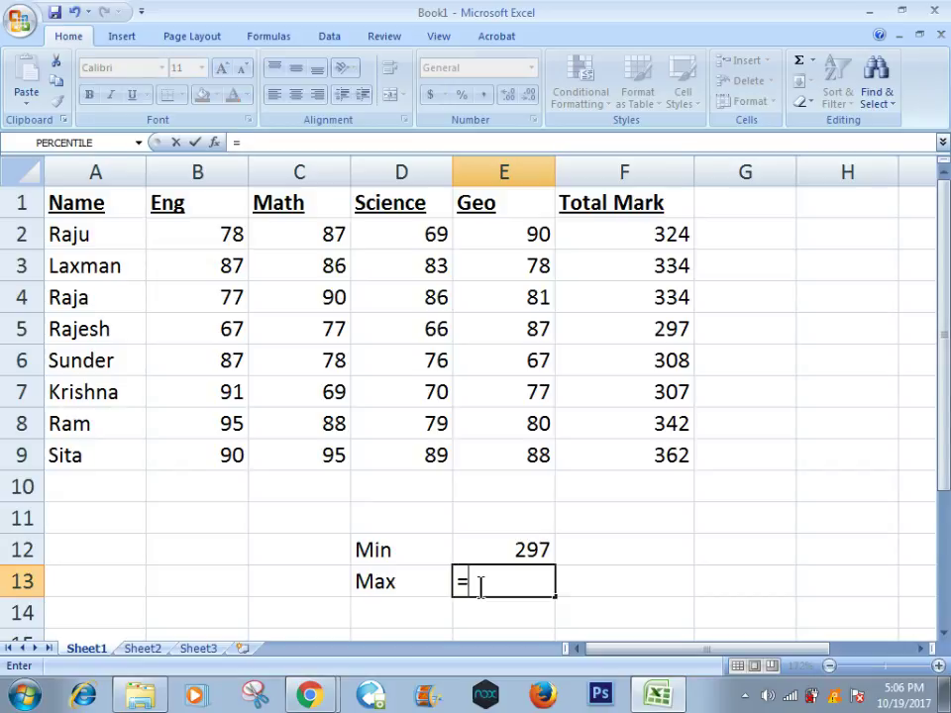
type("max")
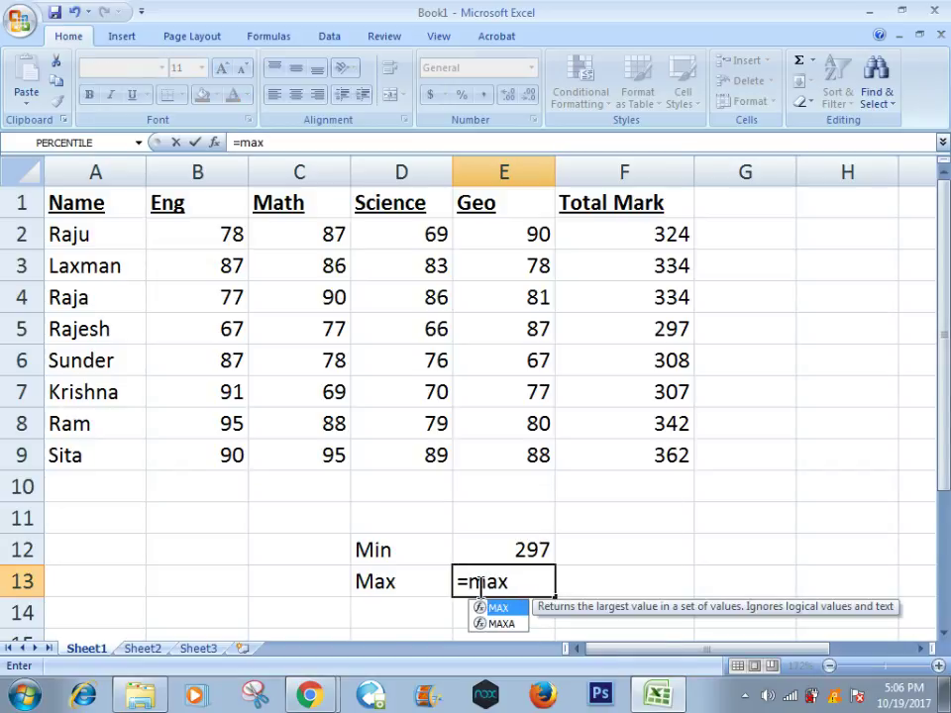
type("(")
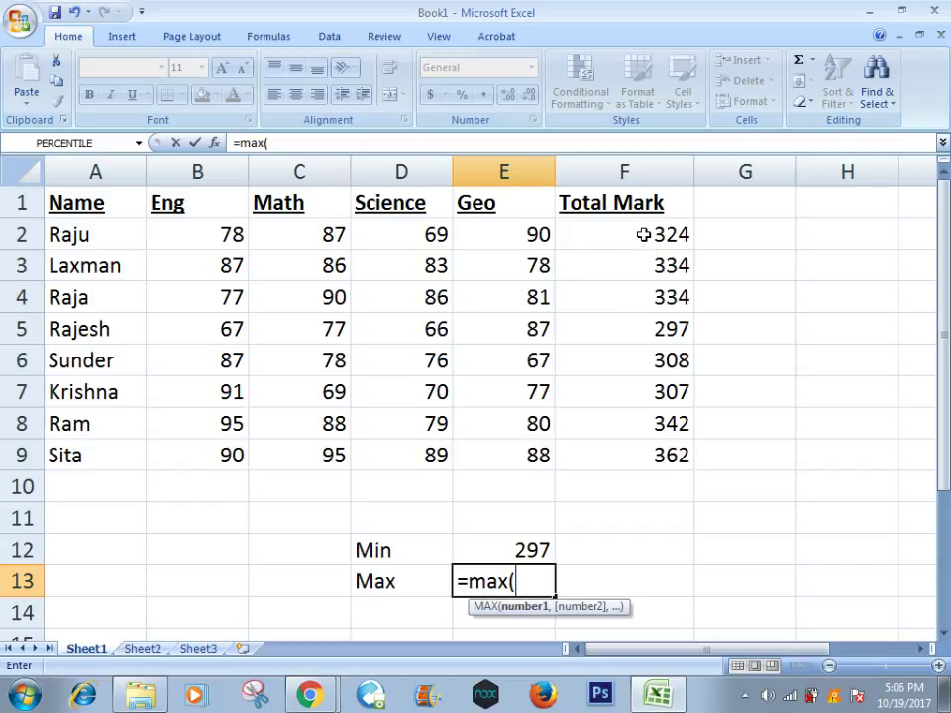
left_click_drag(644, 234, 642, 452)
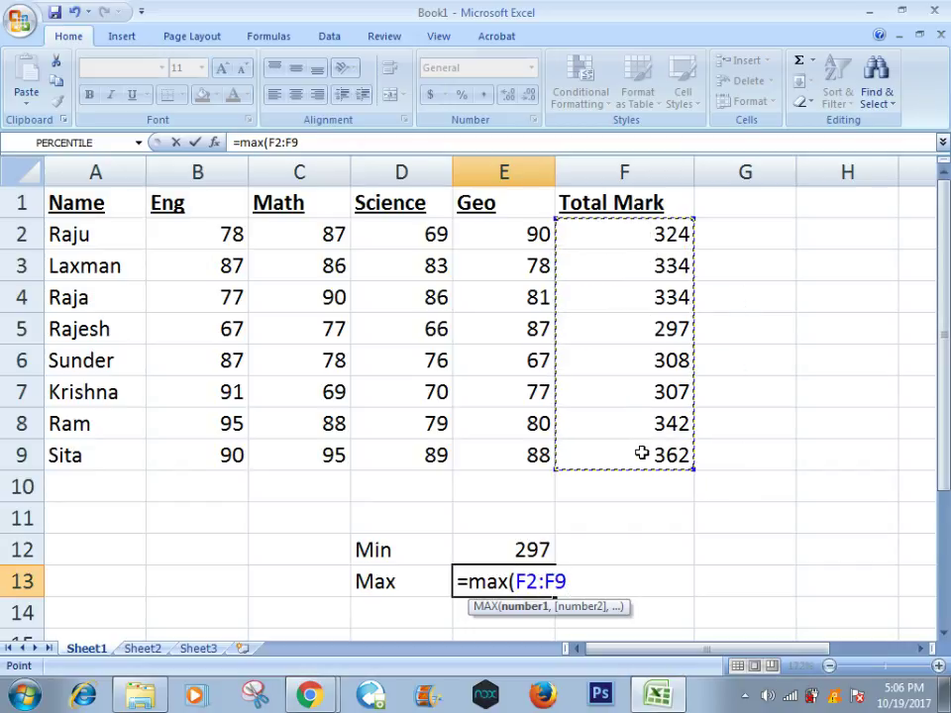
type(")")
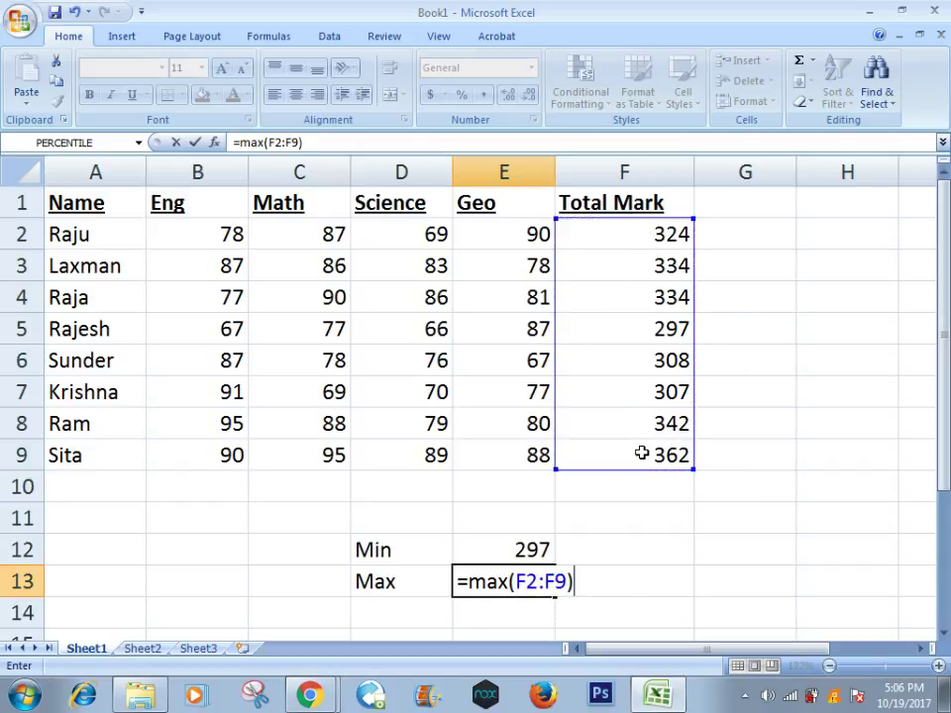
key("Return")
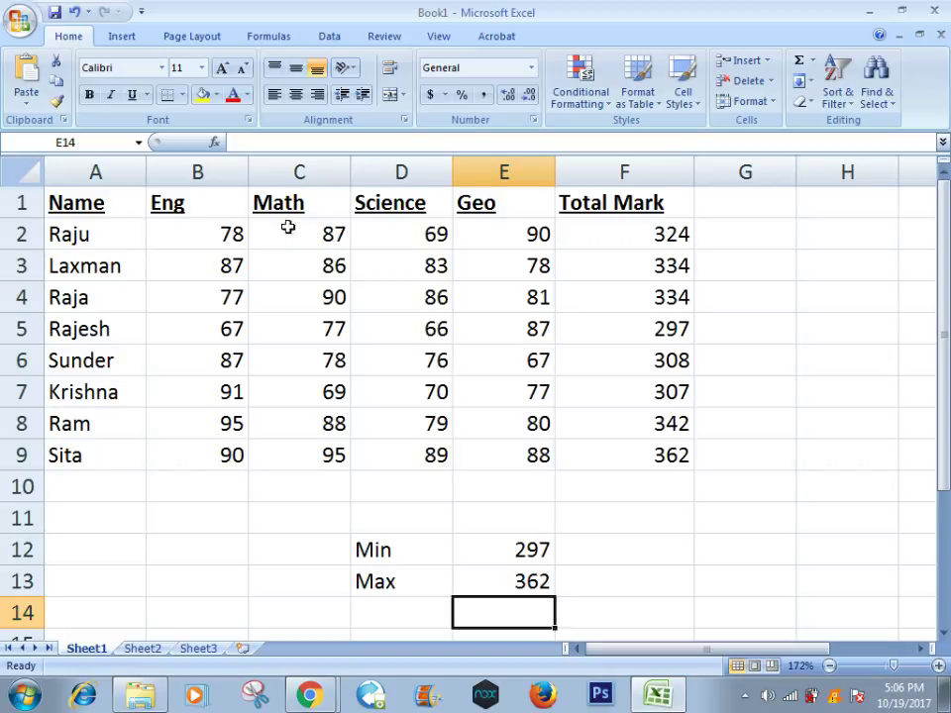
left_click(214, 143)
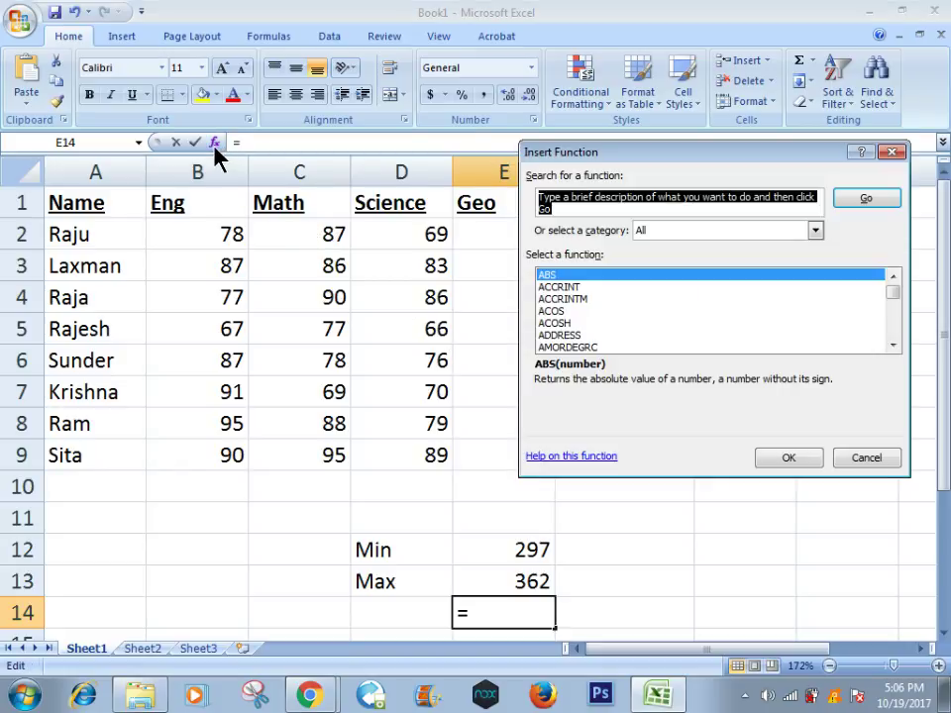
left_click(561, 299)
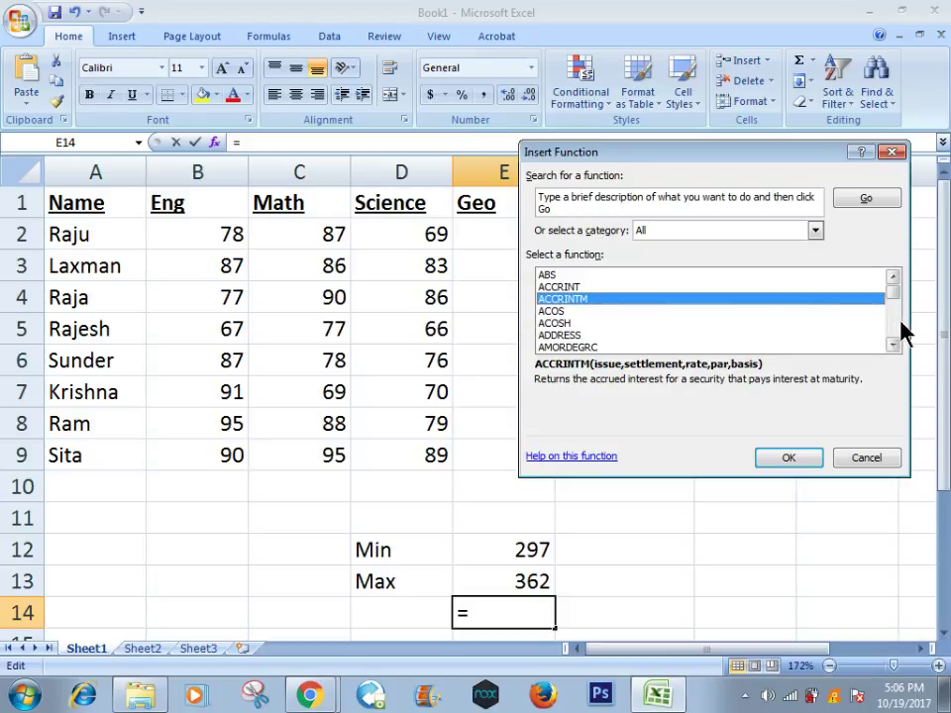
left_click(816, 231)
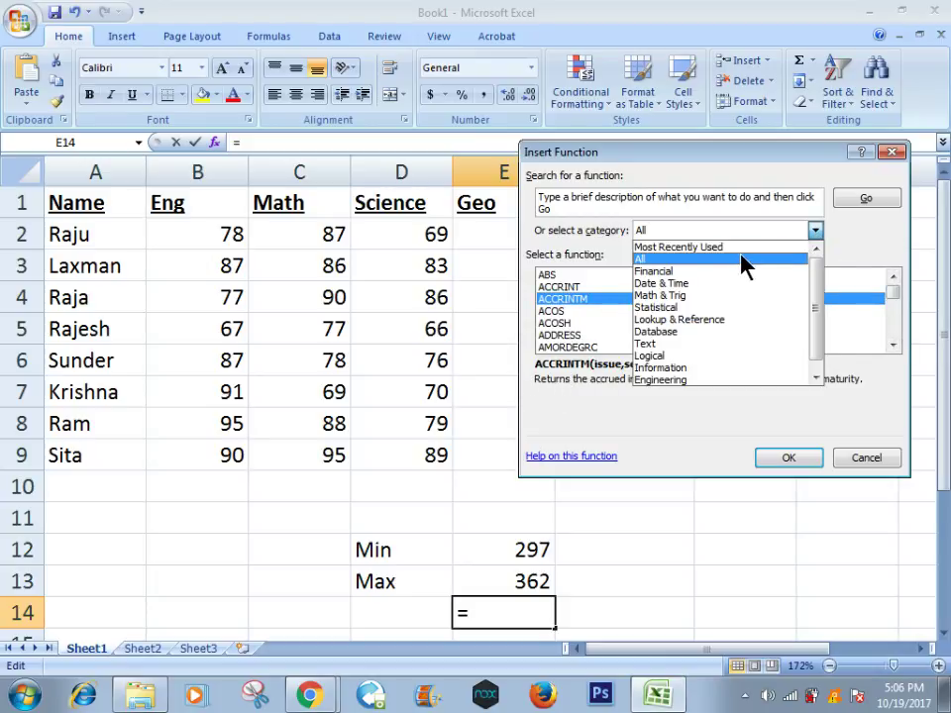
left_click(743, 256)
left_click(817, 231)
left_click(733, 246)
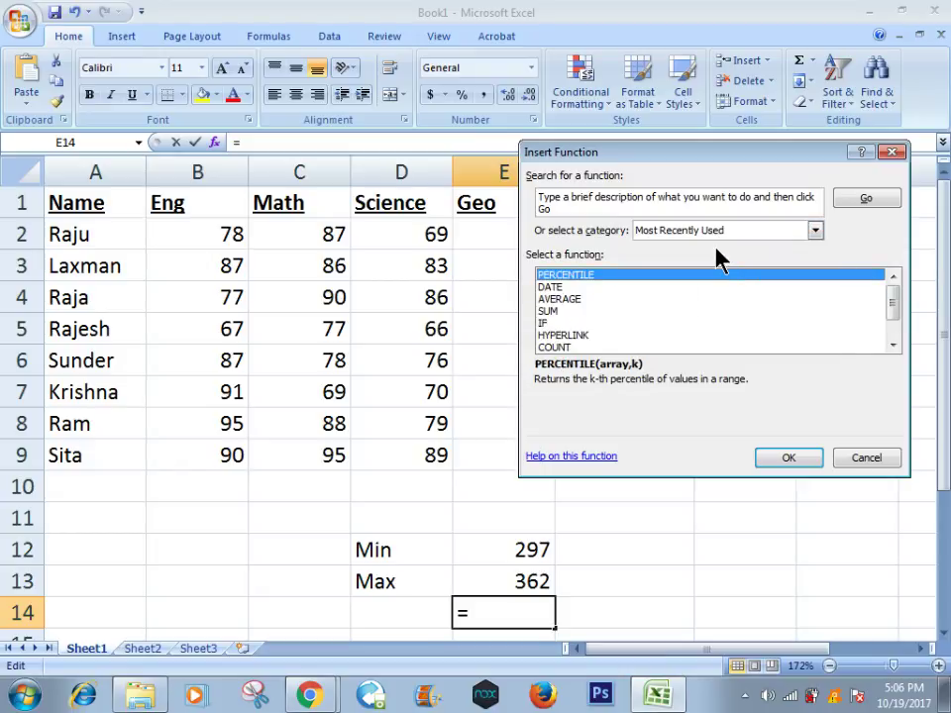
left_click(566, 299)
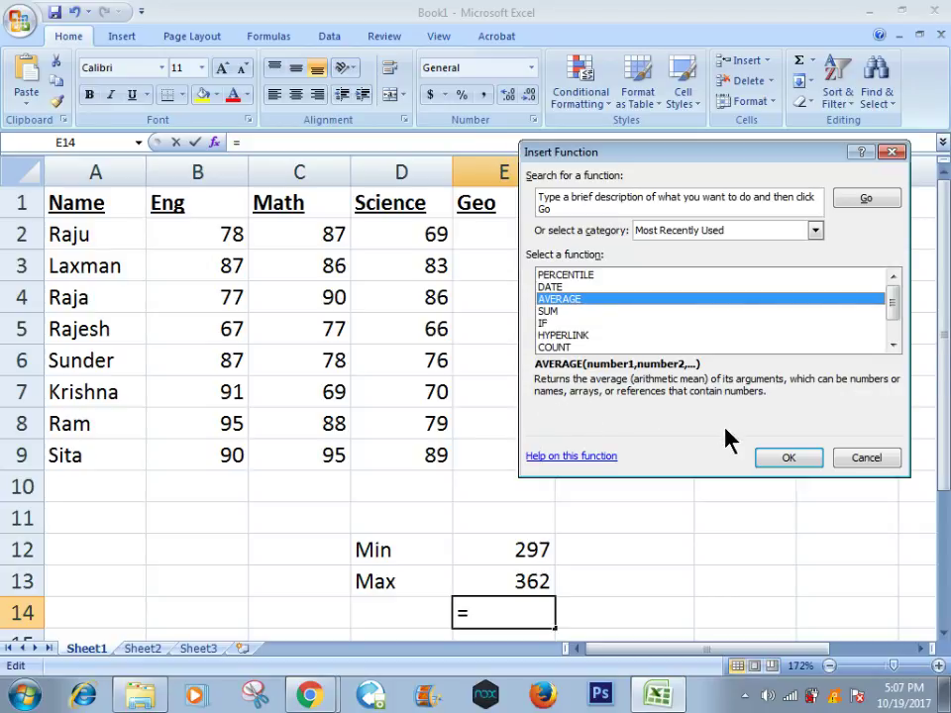
left_click(561, 312)
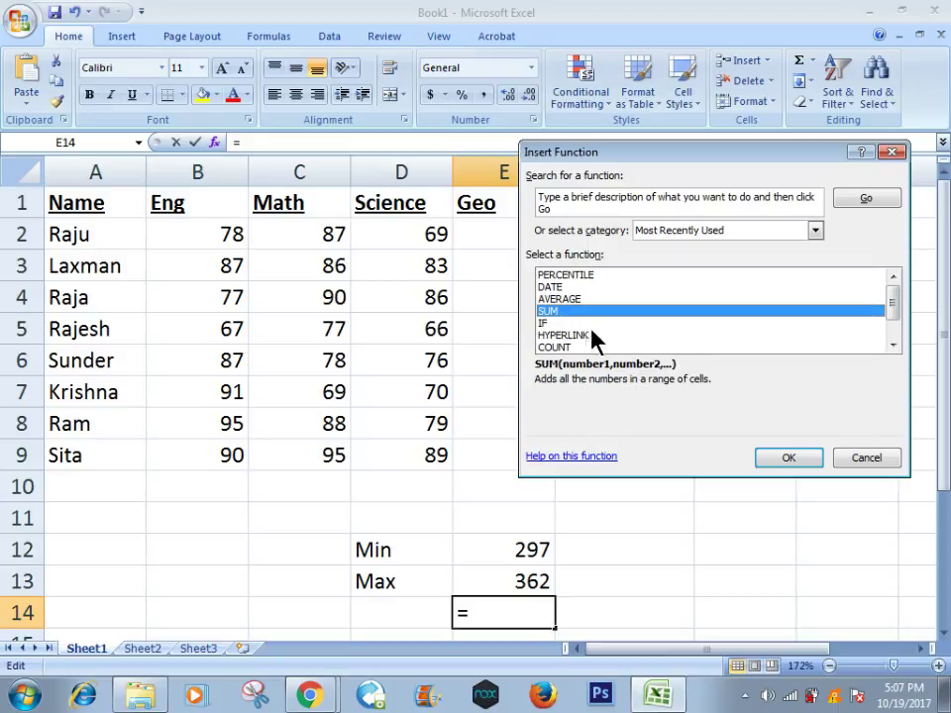
left_click(543, 323)
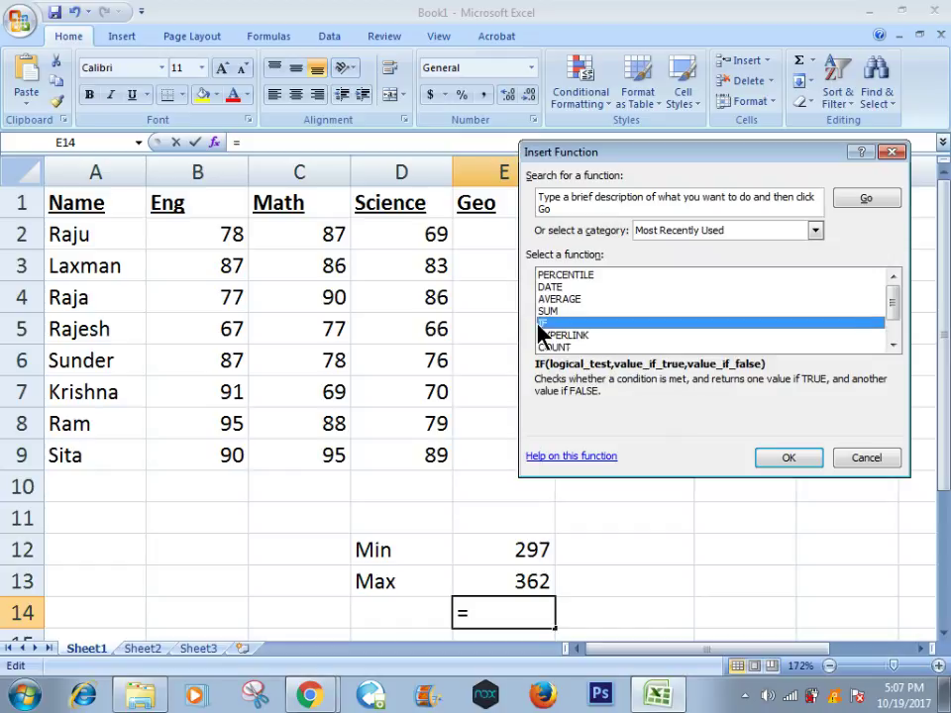
left_click(877, 460)
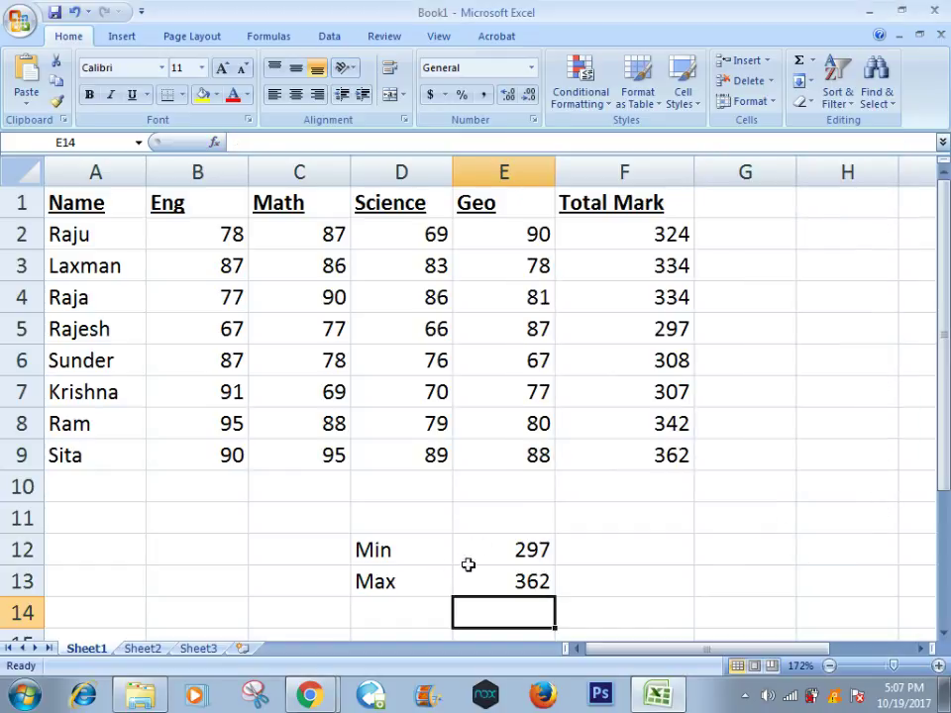
left_click(519, 546)
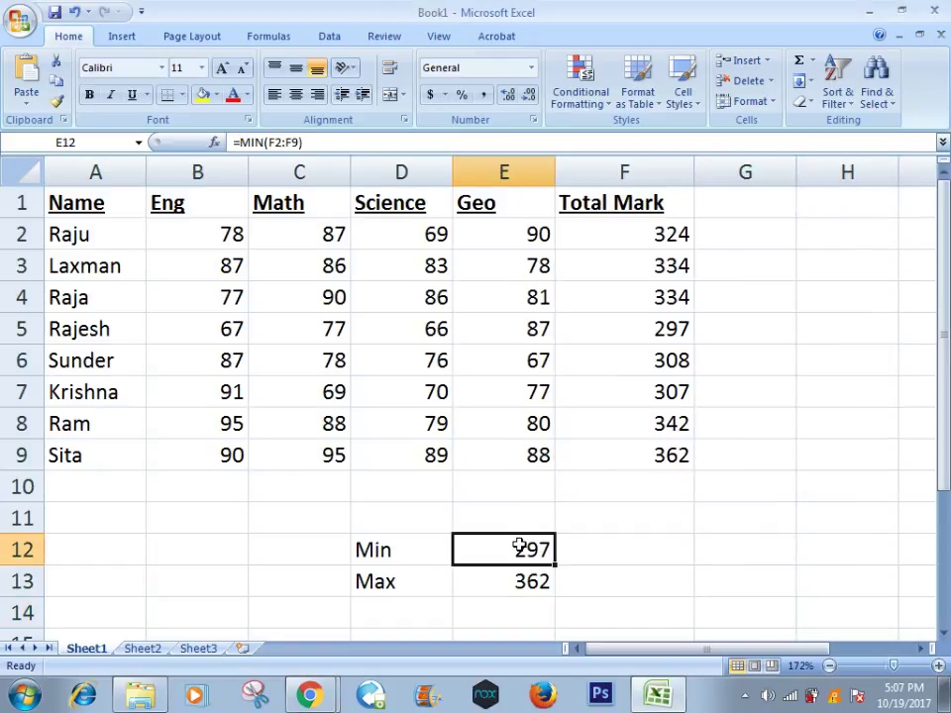